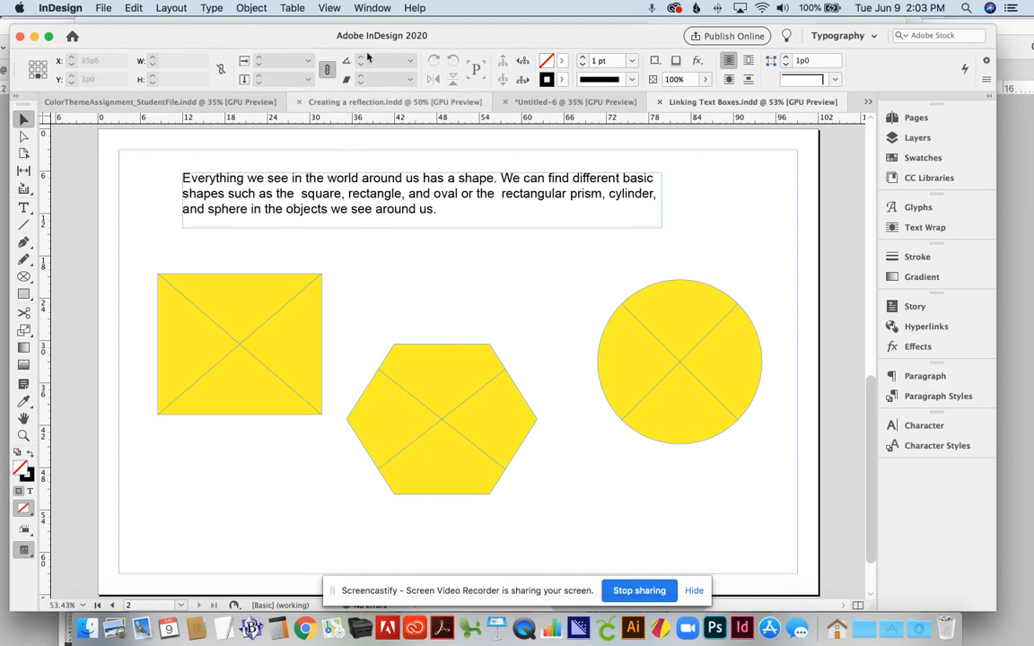
Step: Open the workspace options and dismiss them without making changes
click(373, 7)
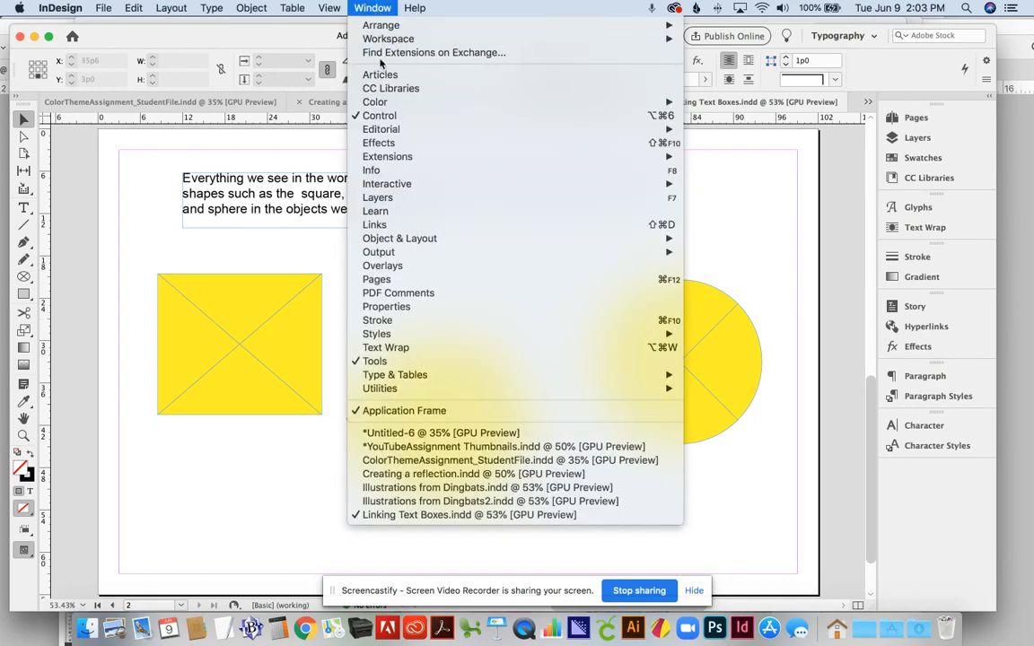
mouse_move(389, 45)
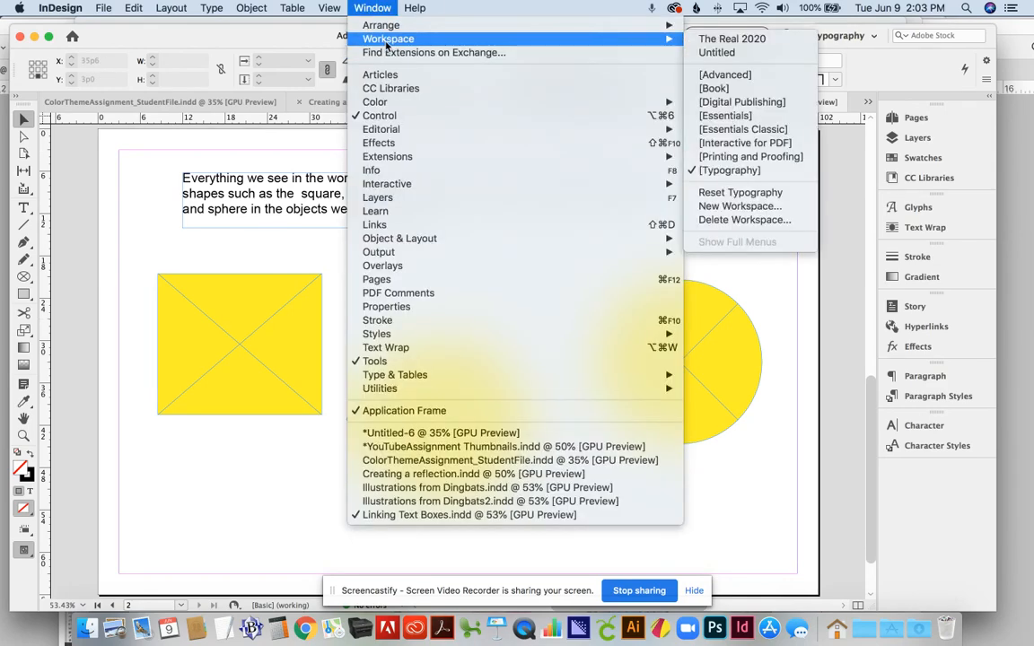
click(384, 8)
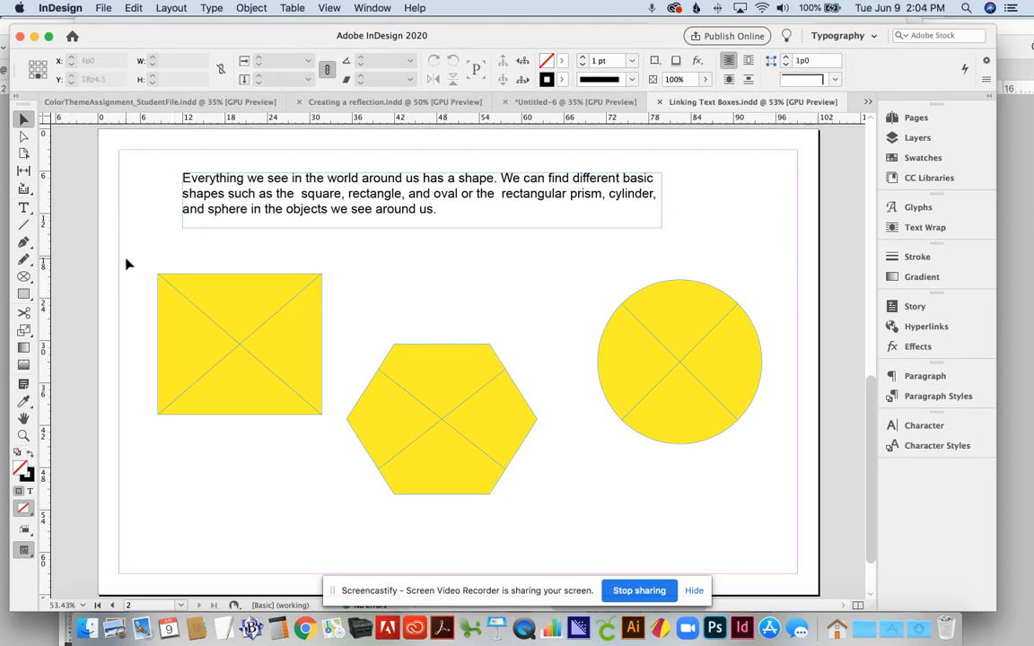
Step: Marquee-select the yellow square, hexagon and circle together
drag(126, 259, 146, 278)
click(198, 314)
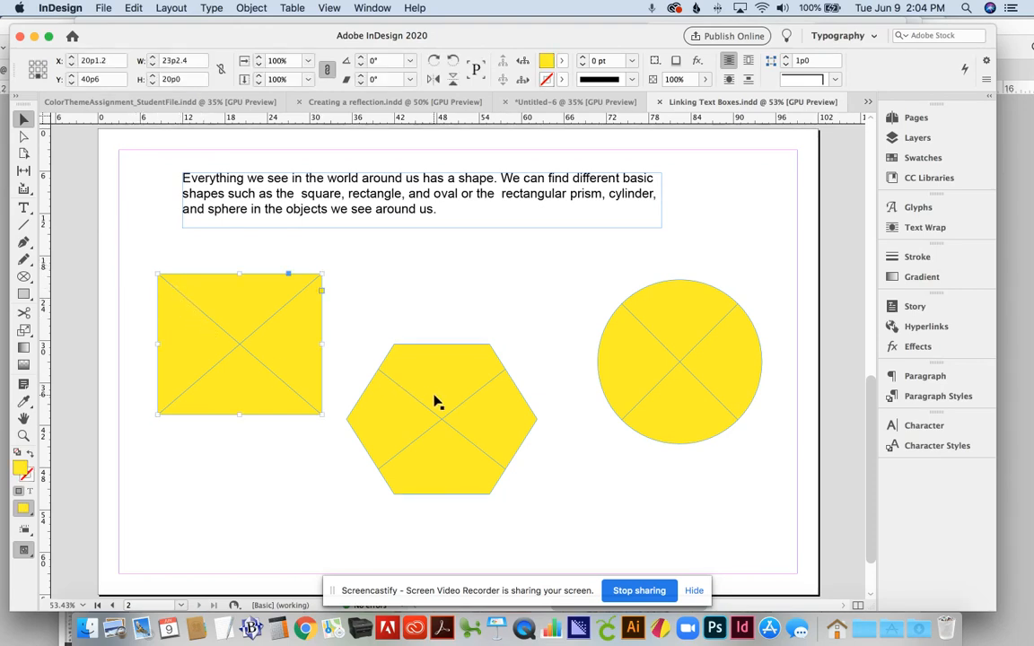
shift+click(439, 399)
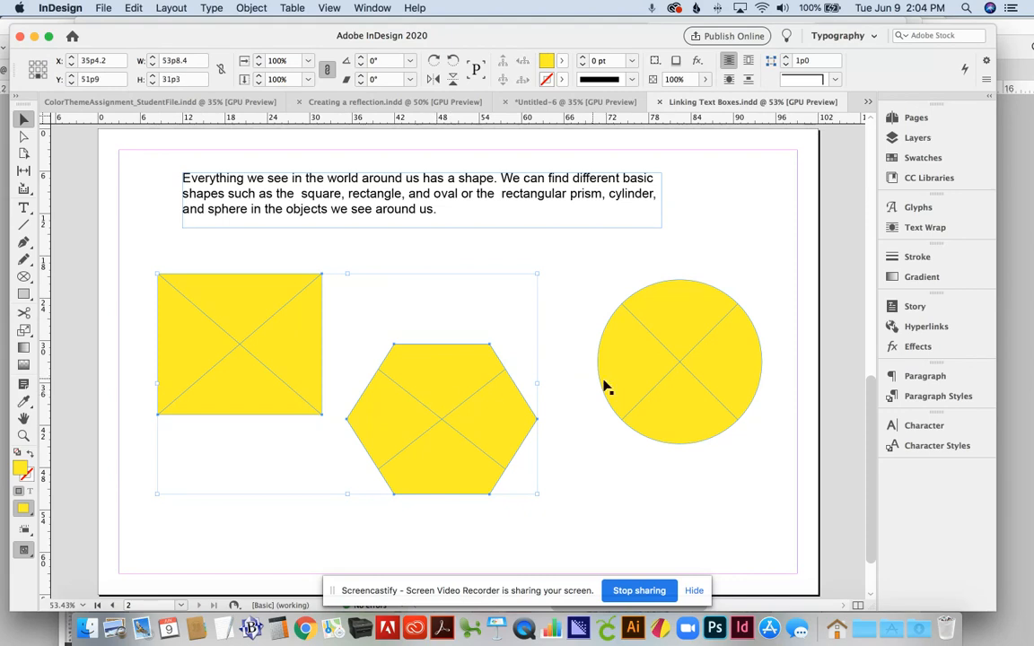
click(506, 256)
key(d)
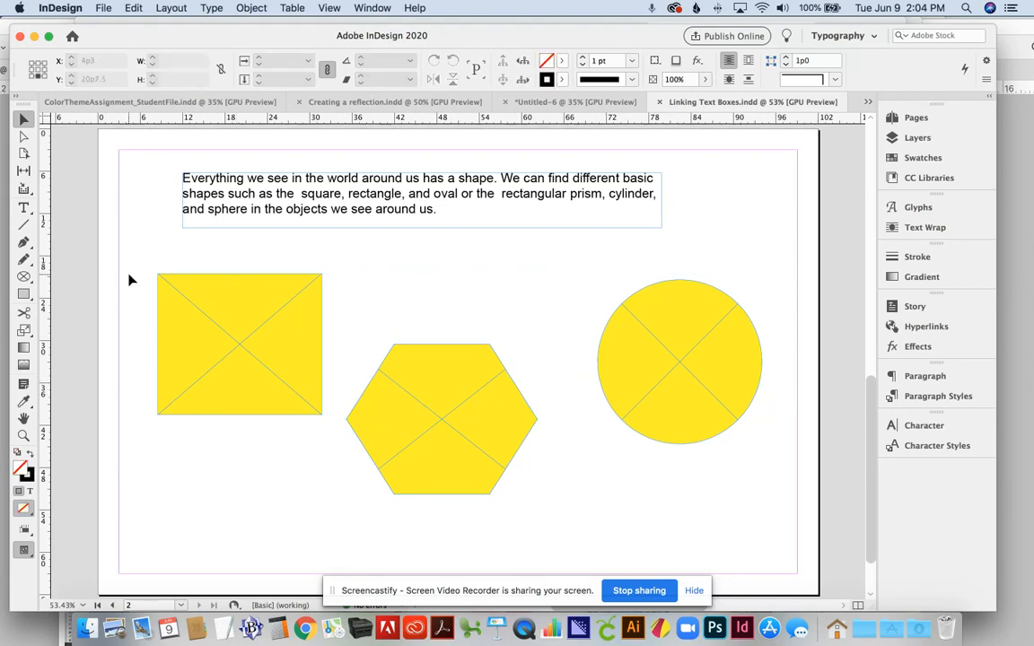
drag(130, 275, 727, 447)
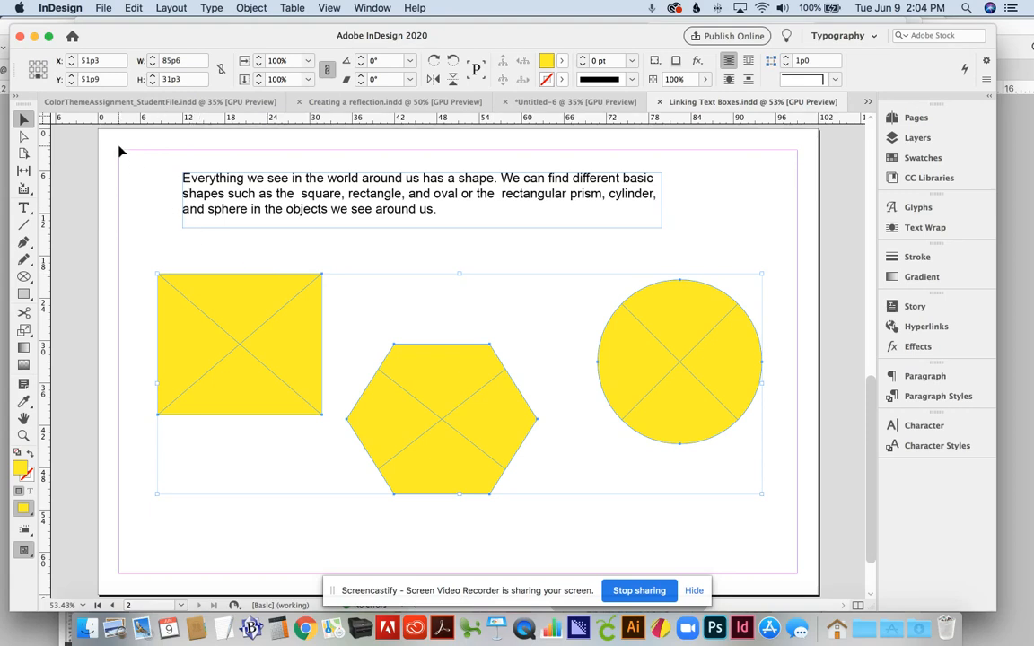
Step: Change the three shapes' content type from Graphic to Text, then deselect them
click(249, 7)
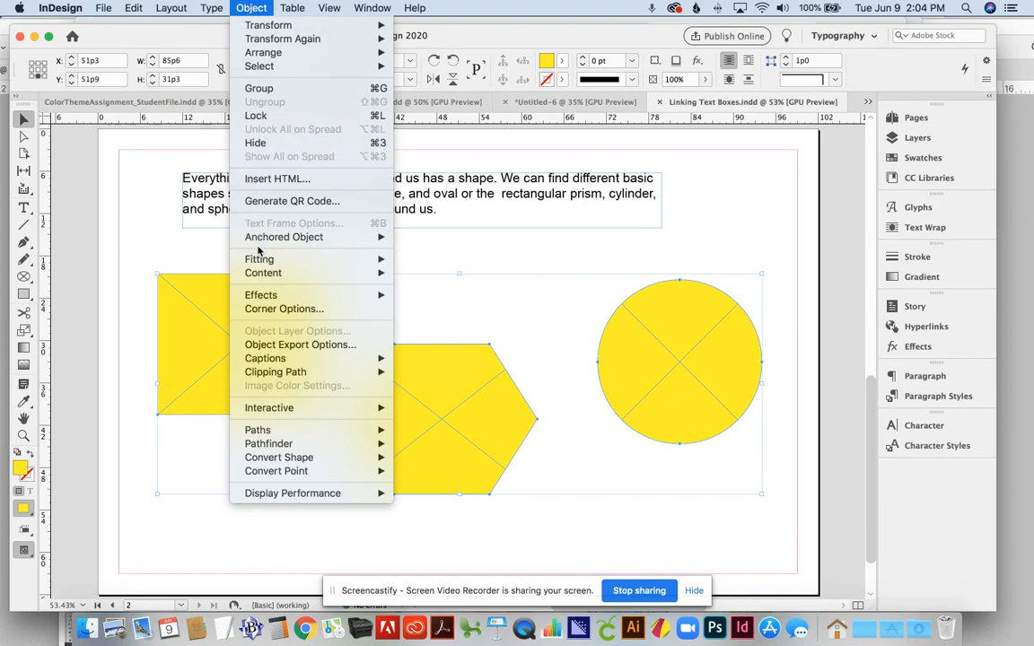
mouse_move(256, 273)
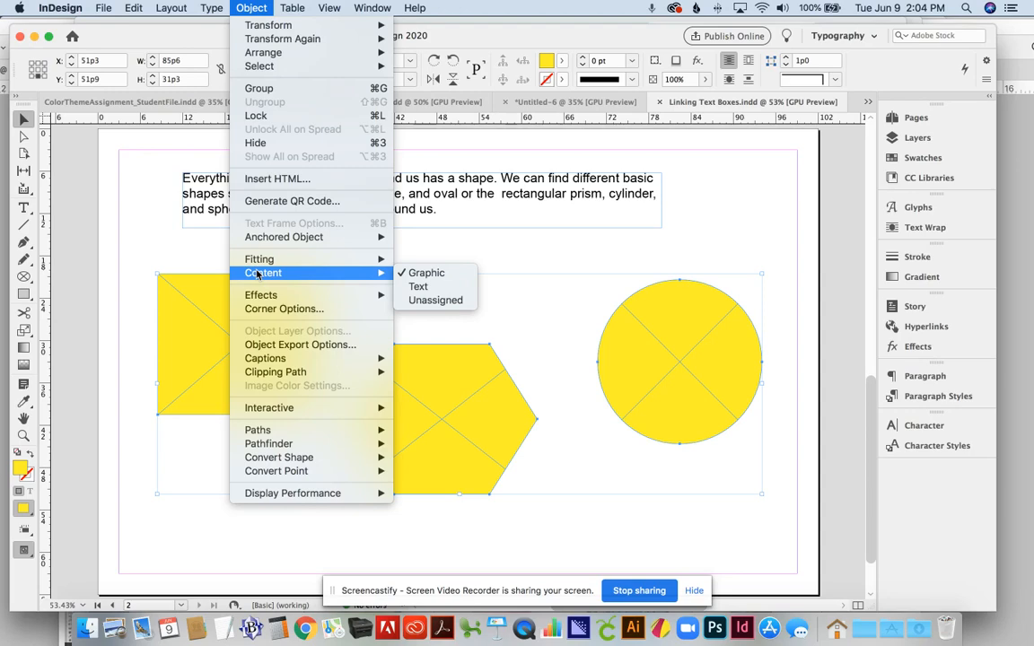
click(417, 287)
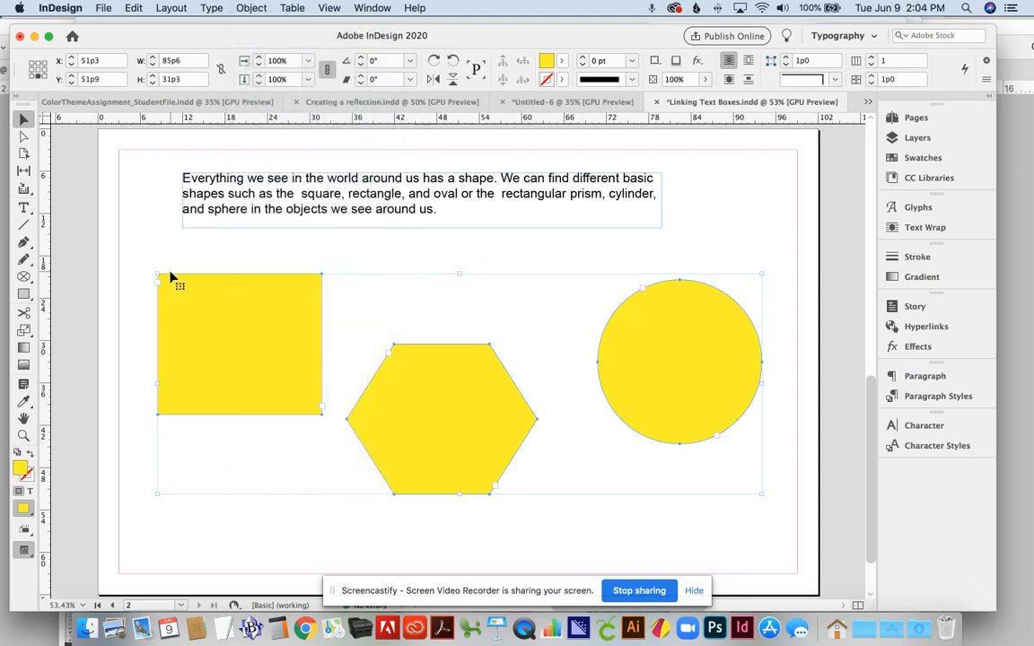
click(146, 248)
Step: Copy the top frame's shapes paragraph into the yellow square with the Type tool, then select it
click(23, 208)
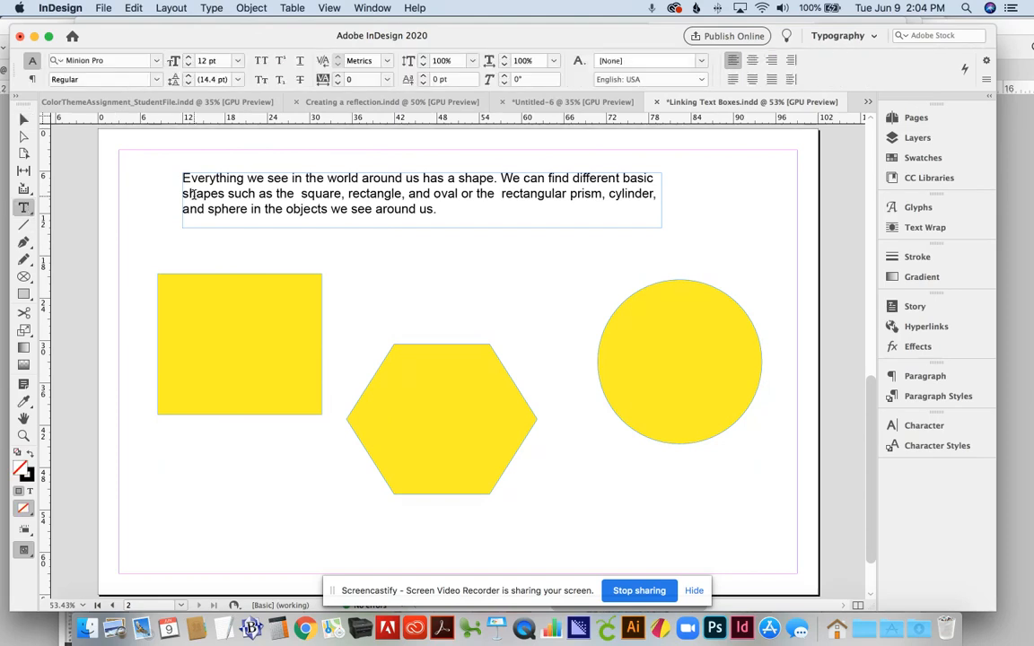
click(332, 194)
double_click(332, 195)
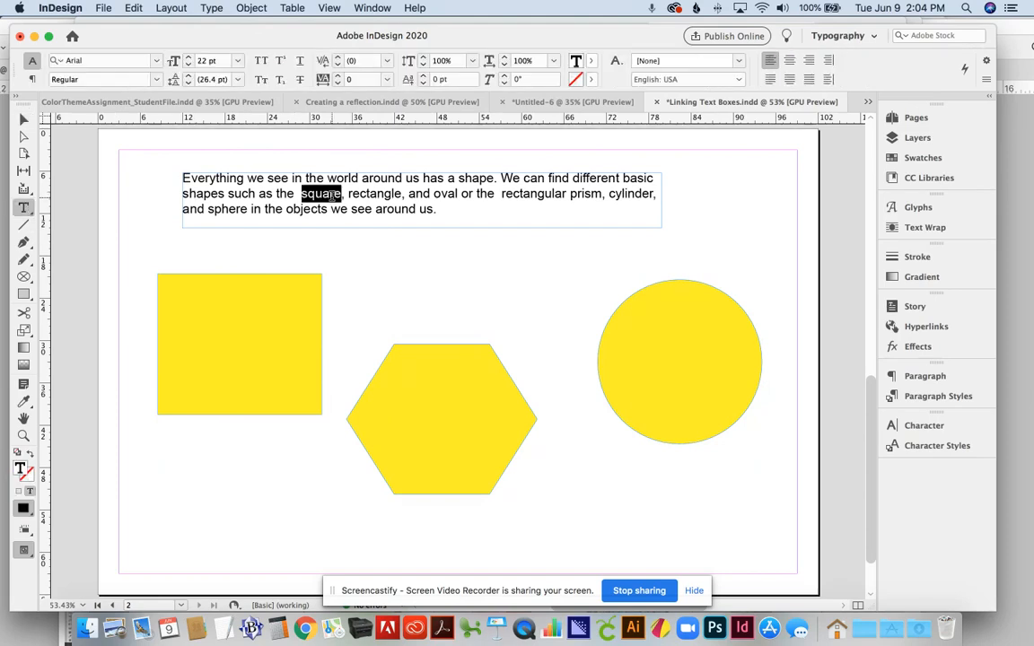
click(332, 195)
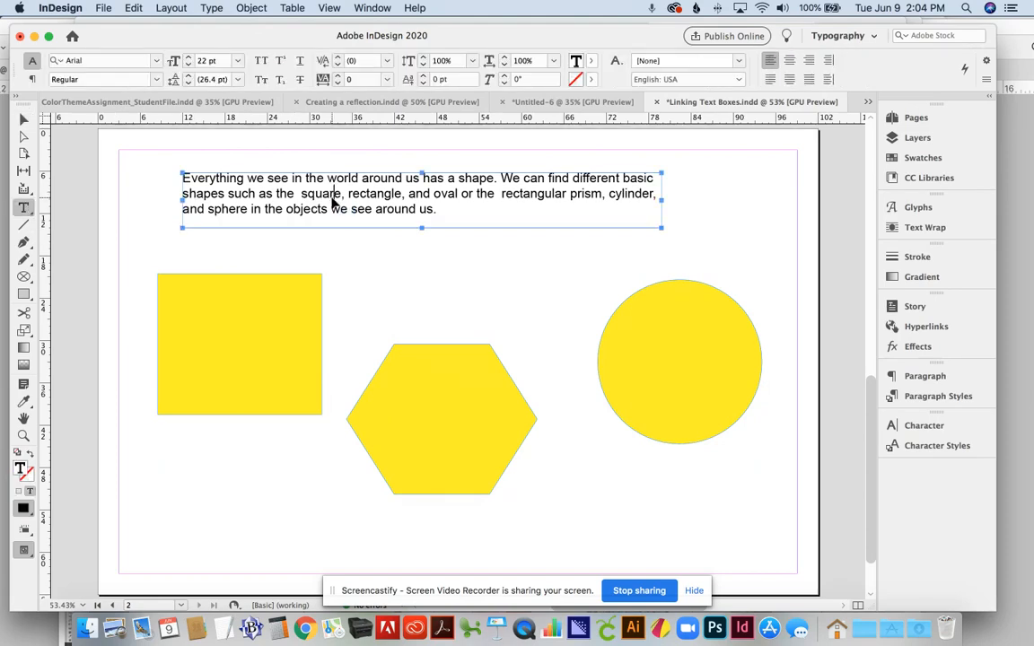
key(super+a)
key(super+c)
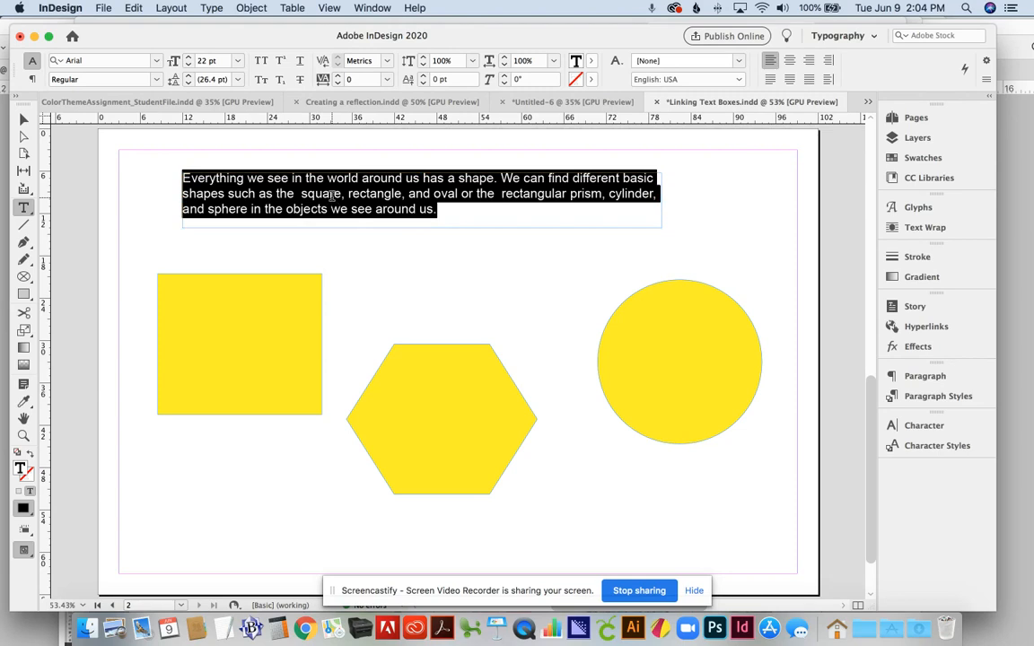
click(188, 300)
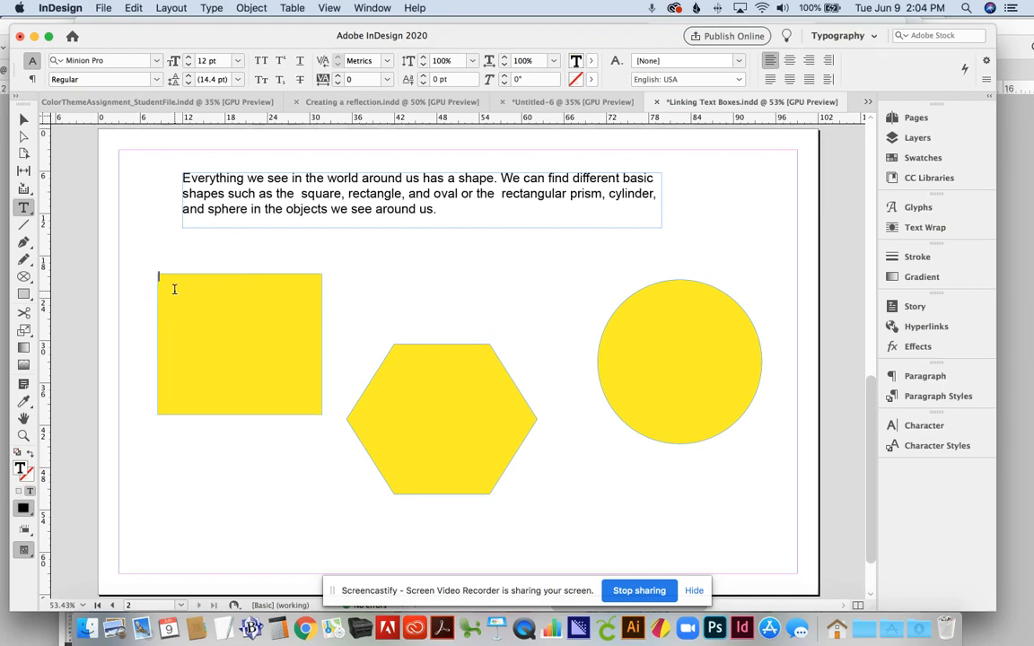
key(super+v)
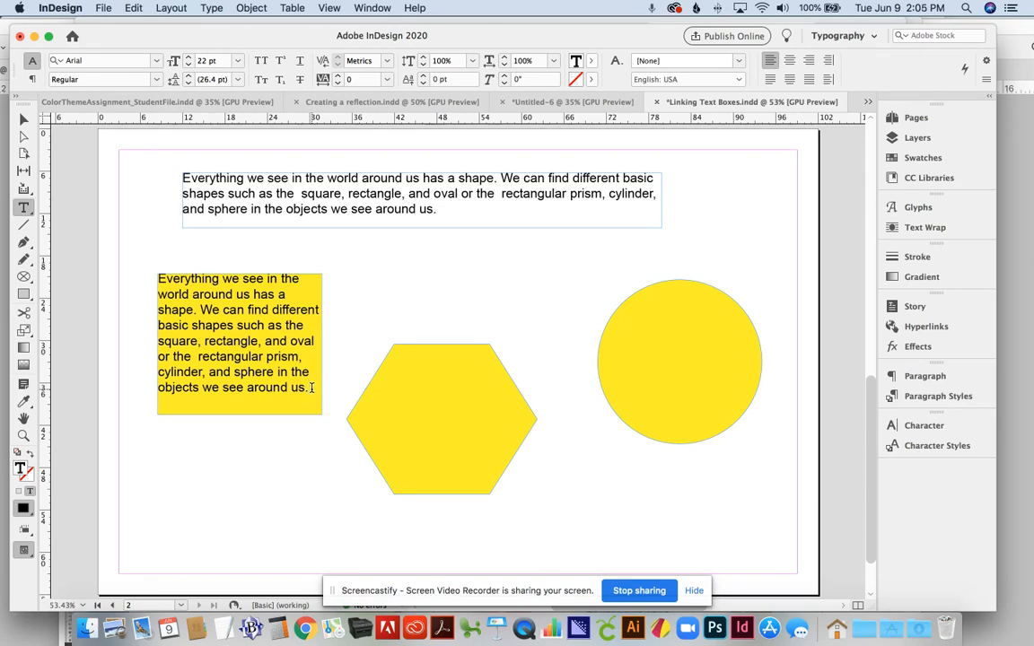
key(super+a)
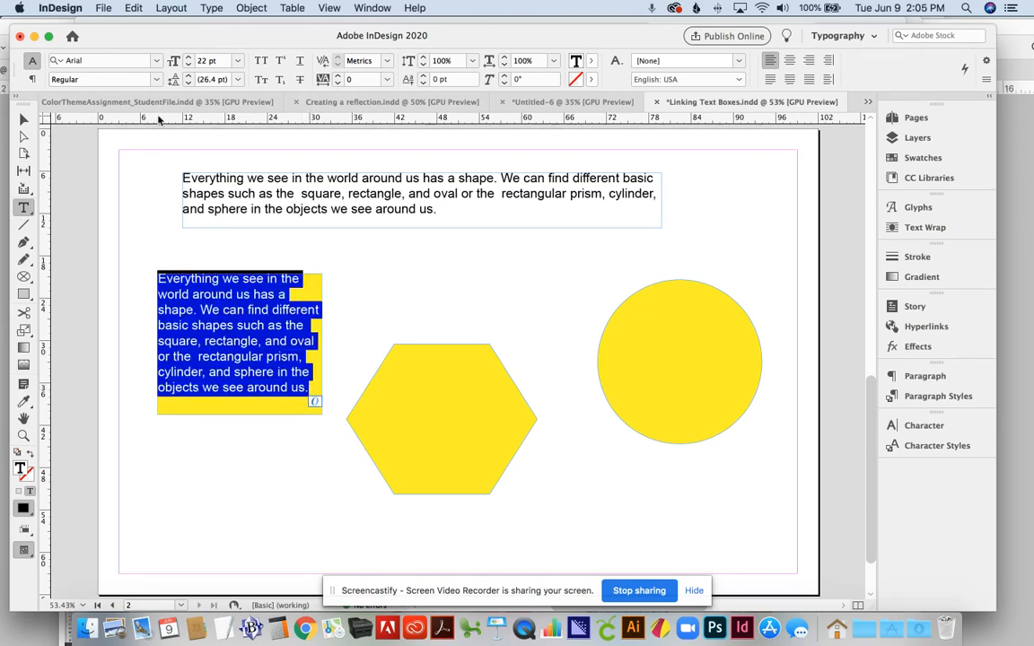
Step: Set the square's pasted paragraph to 37 pt Anton
click(205, 61)
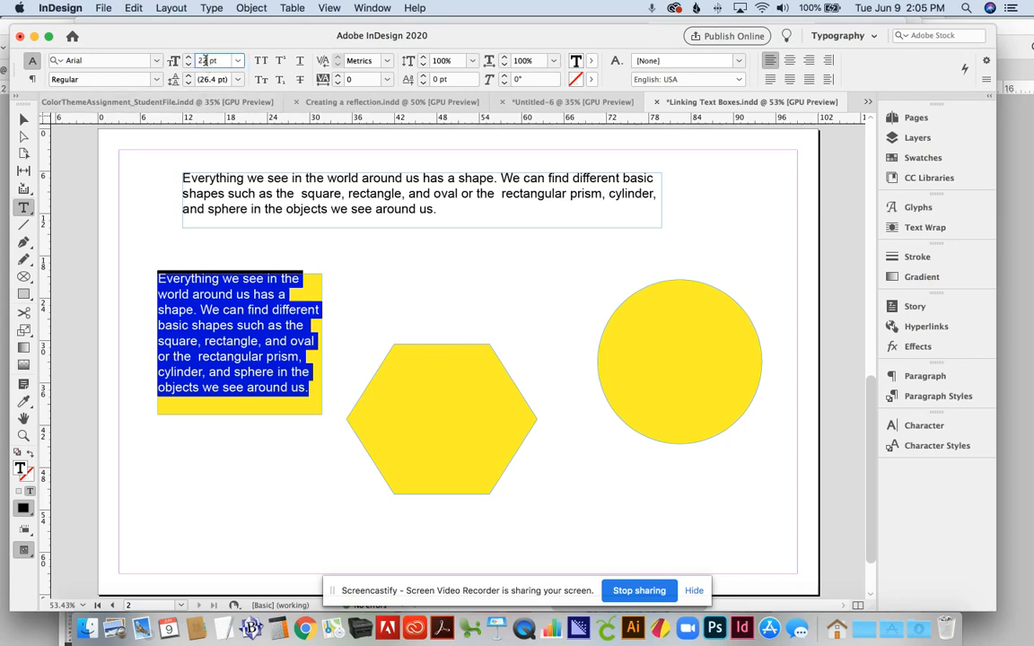
key(Up)
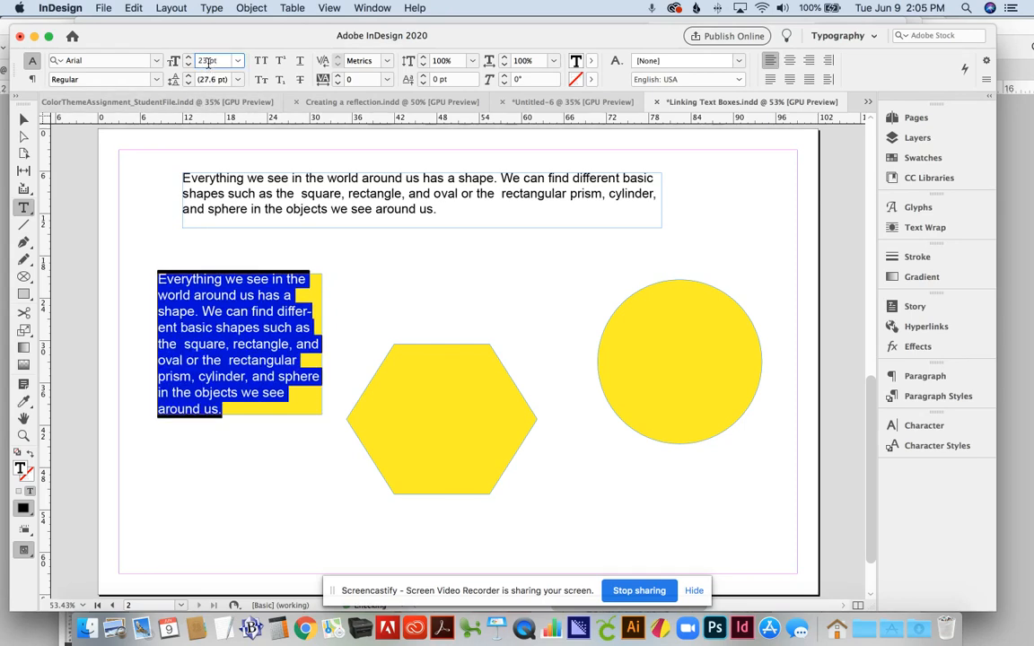
key(Up)
key(Up)
key(Up)
key(Up)
key(Up)
key(Up)
key(Up)
key(Up)
key(Up)
key(Up)
key(Up)
key(Up)
key(Up)
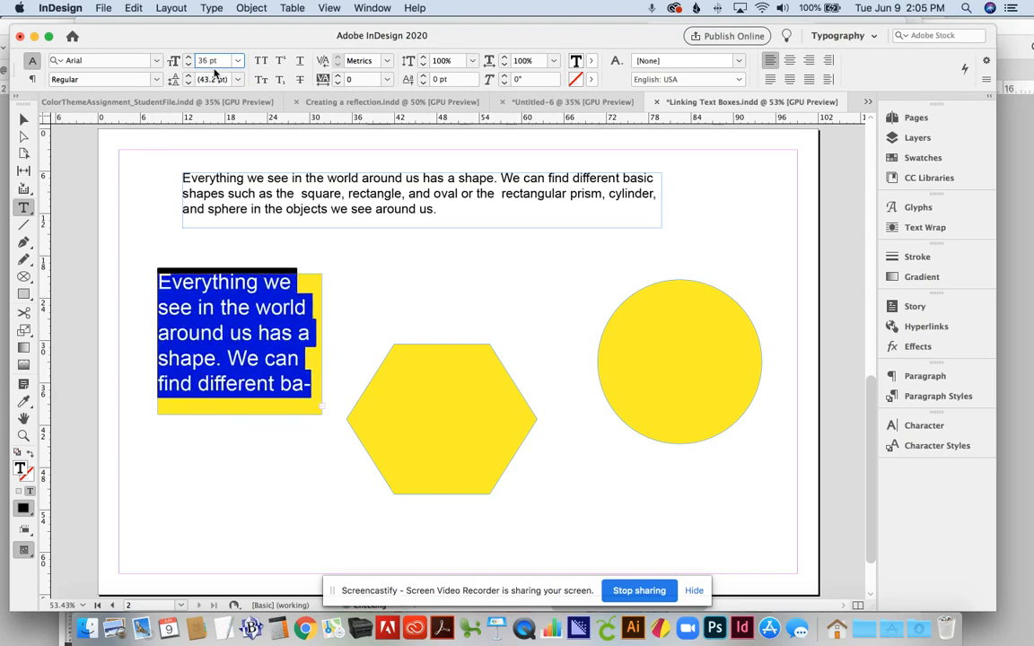
key(Up)
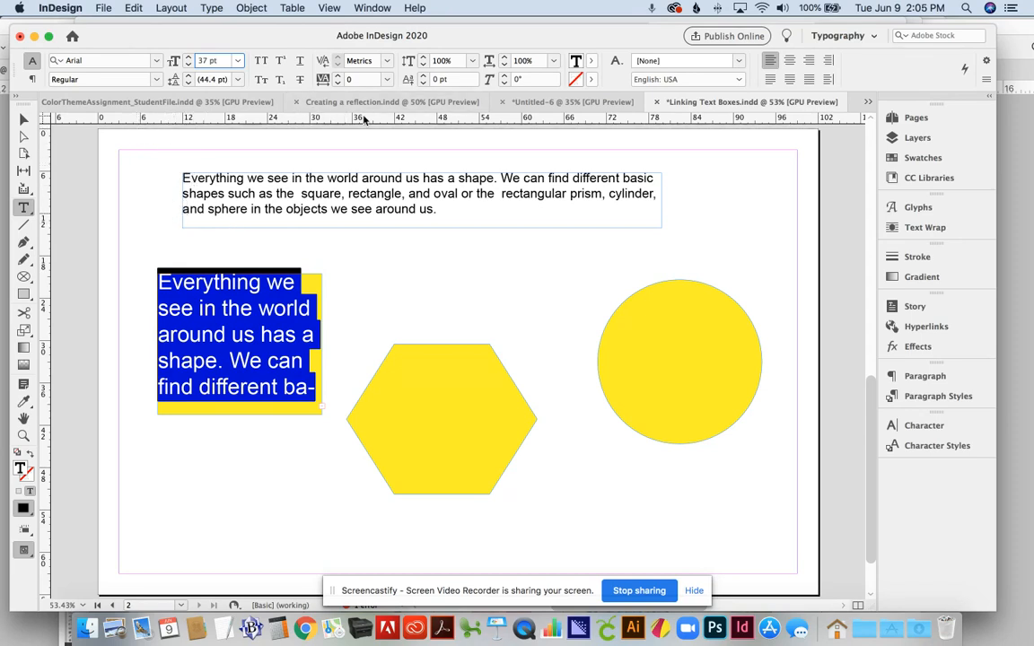
click(156, 60)
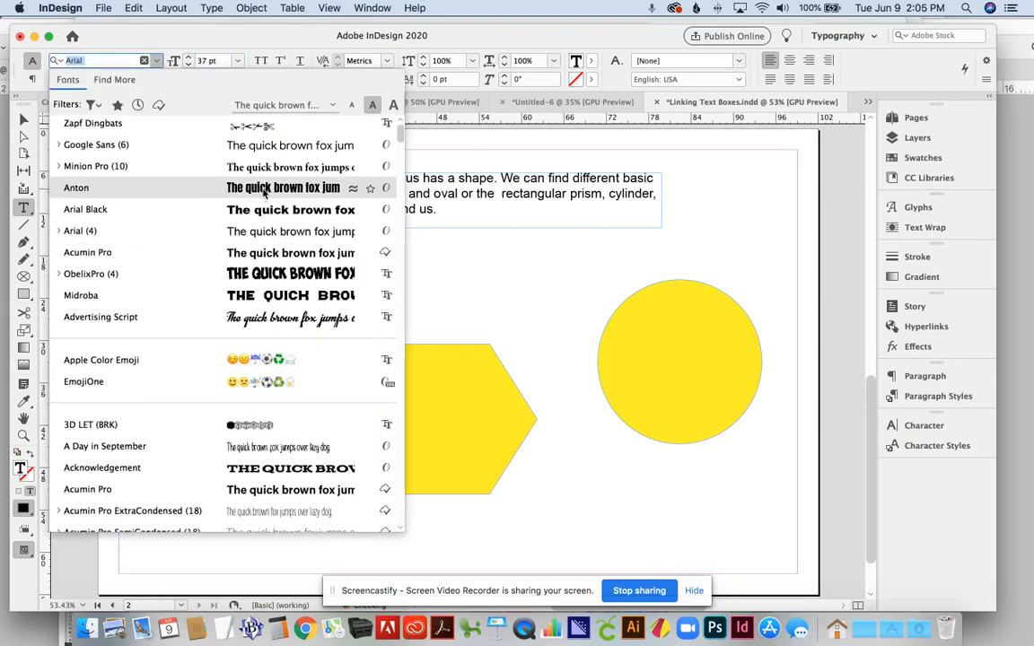
click(206, 191)
click(262, 189)
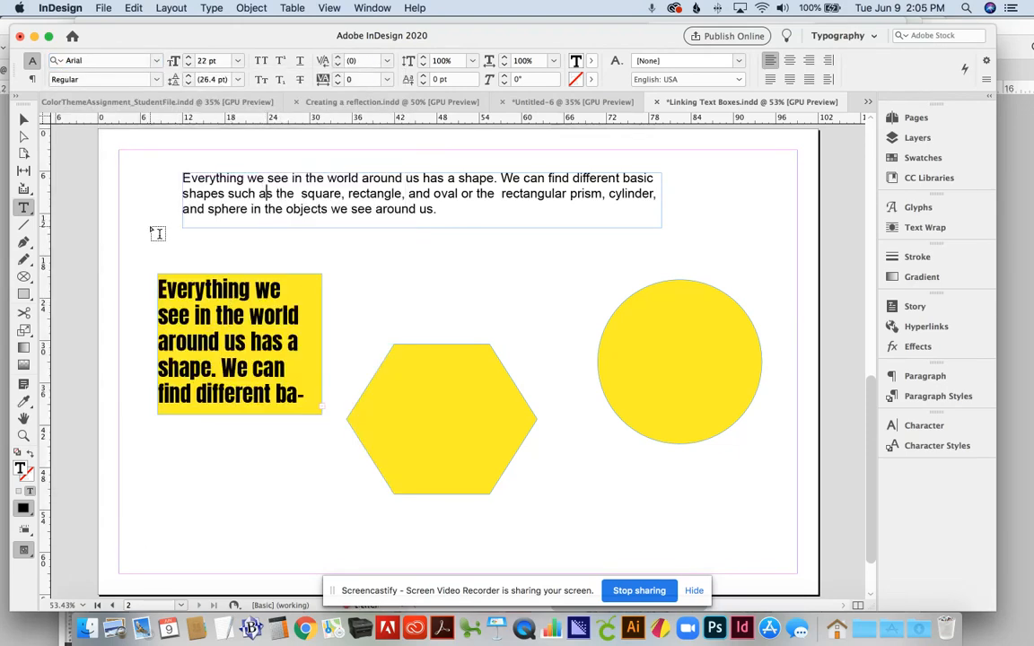
click(24, 120)
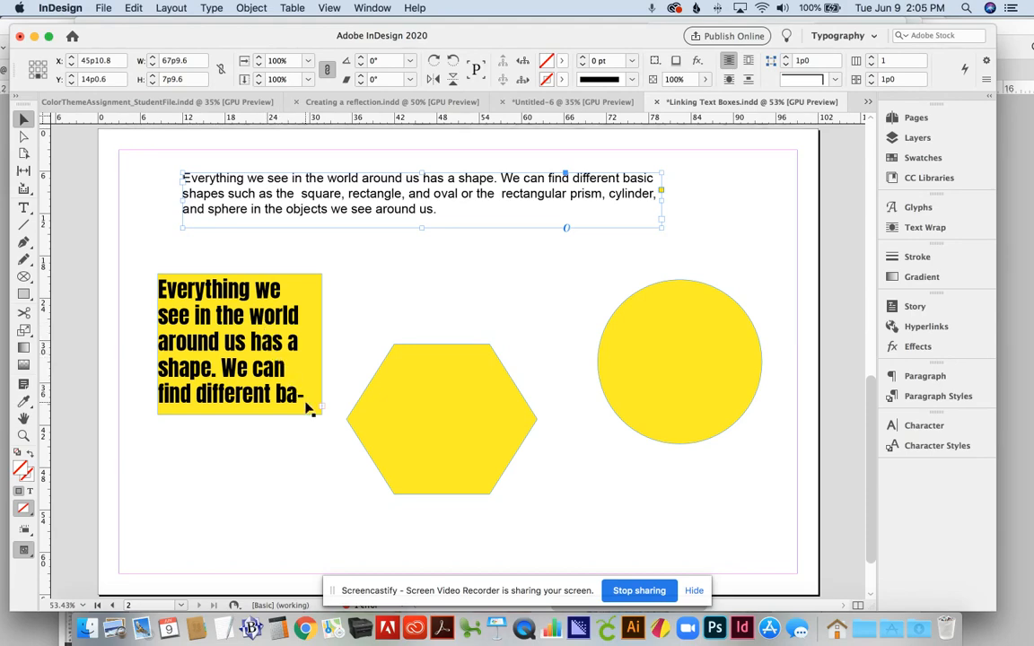
key(super+equal)
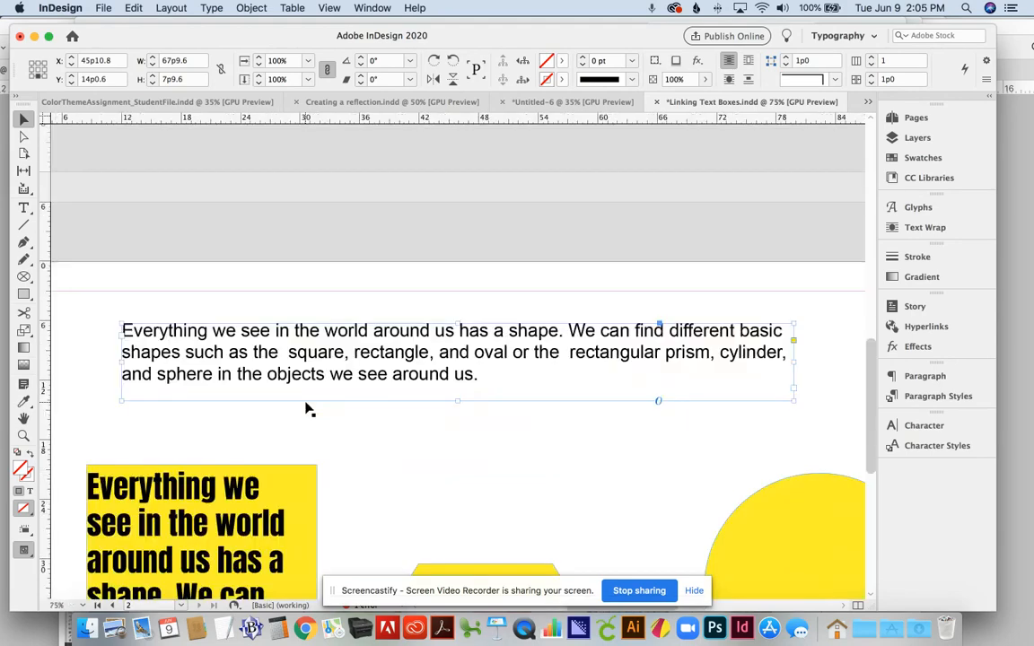
click(23, 421)
drag(402, 441, 444, 235)
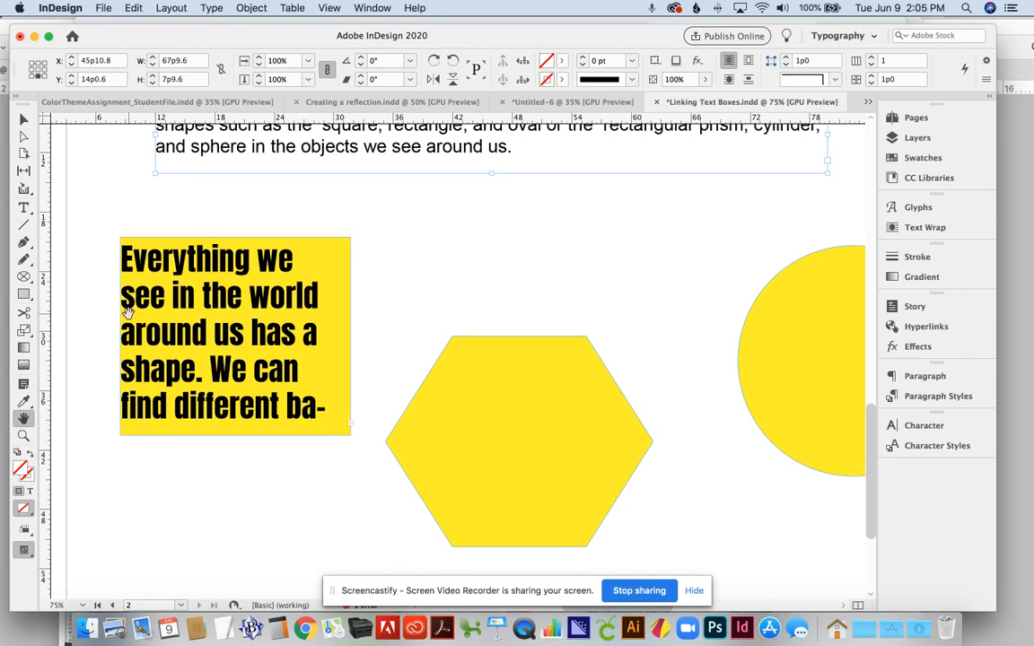
click(23, 117)
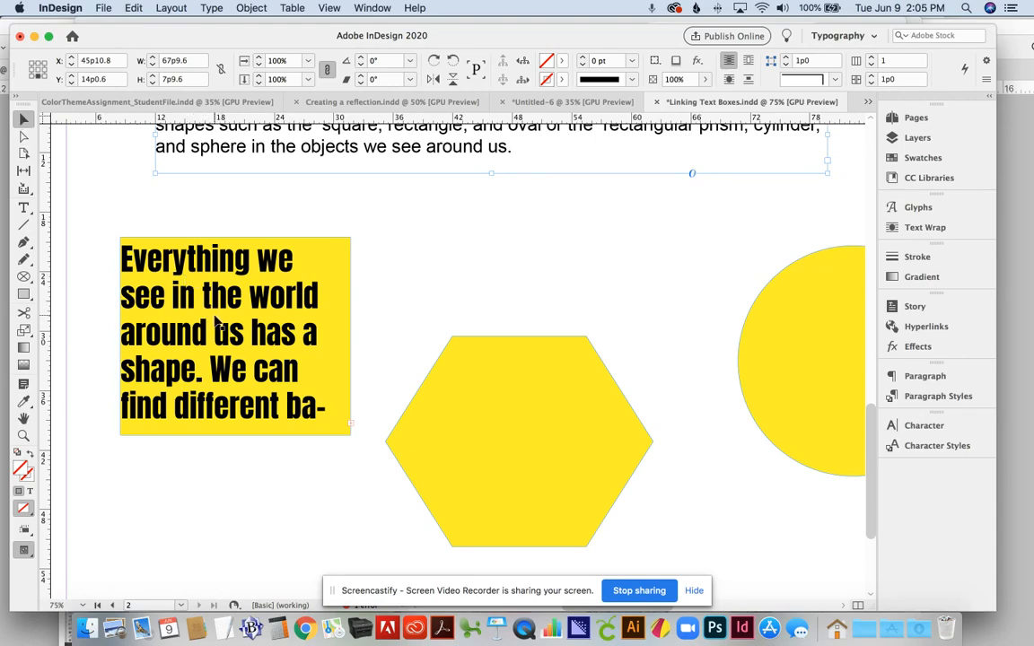
key(super+minus)
key(super+minus)
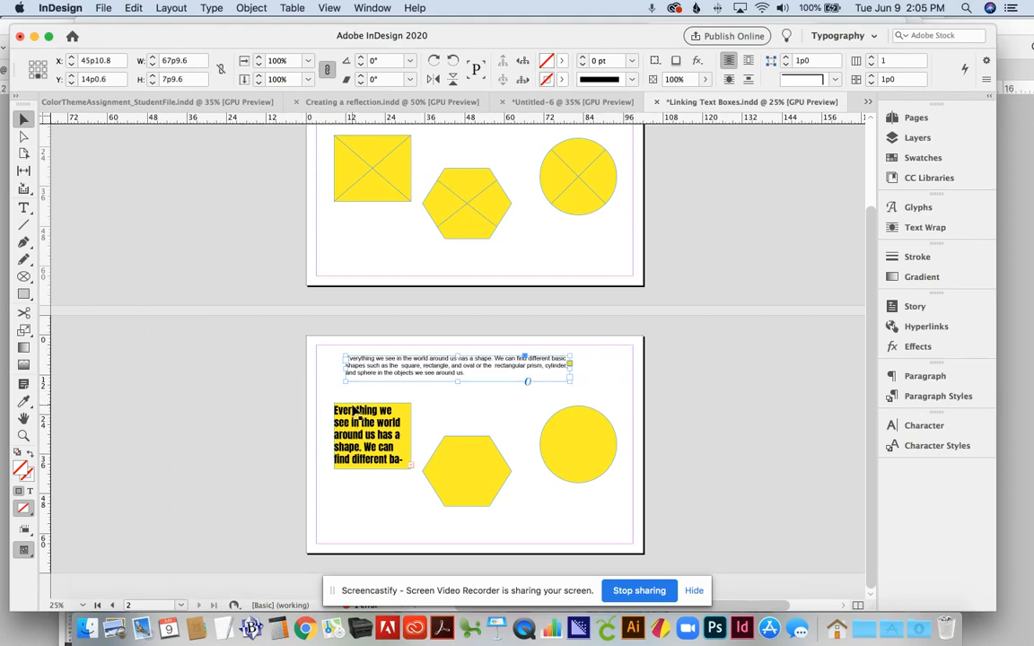
key(super+equal)
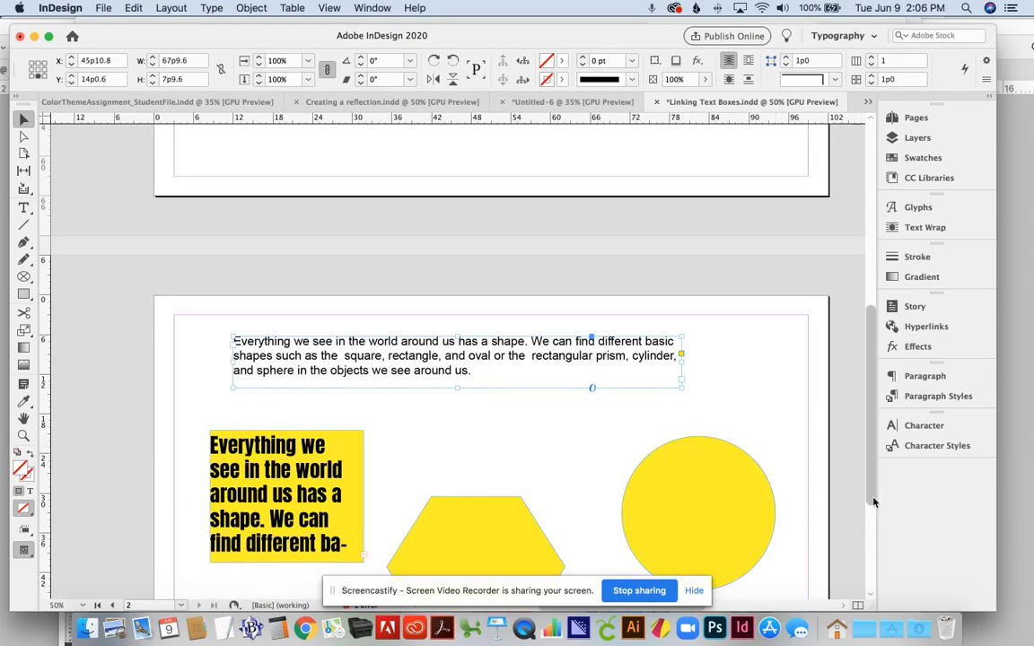
drag(875, 503, 856, 545)
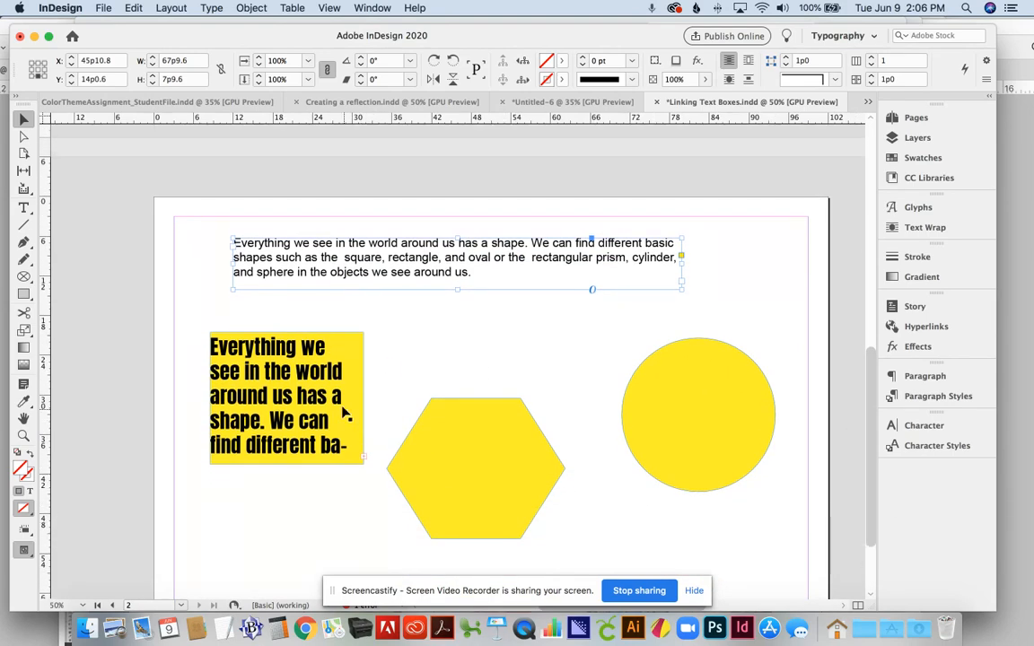
click(318, 381)
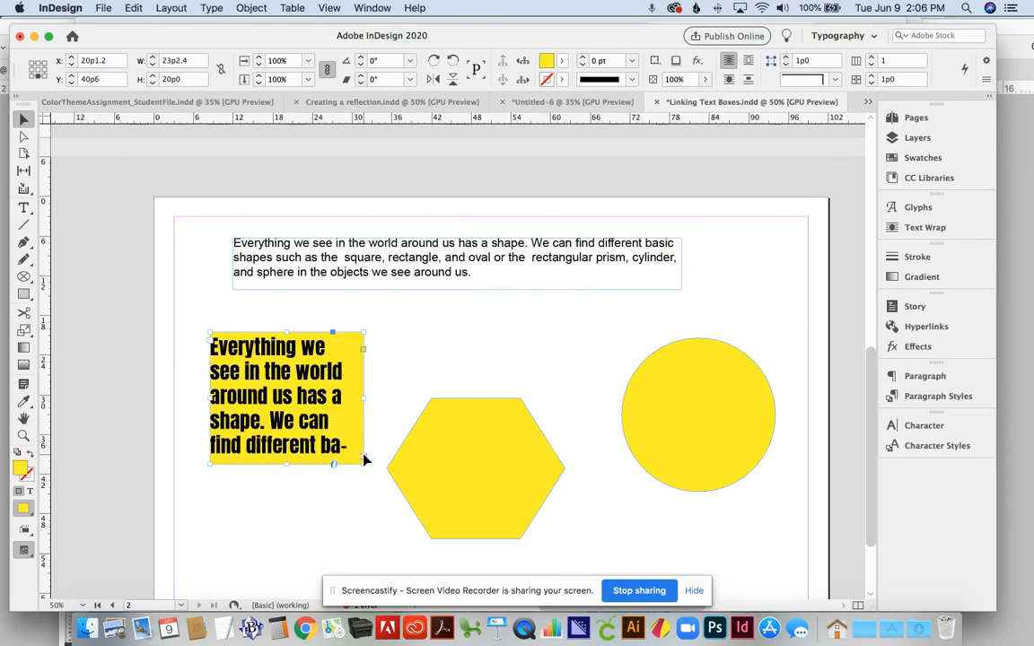
Step: Thread the square's overflow into the hexagon and set all linked text to 40 pt
click(363, 459)
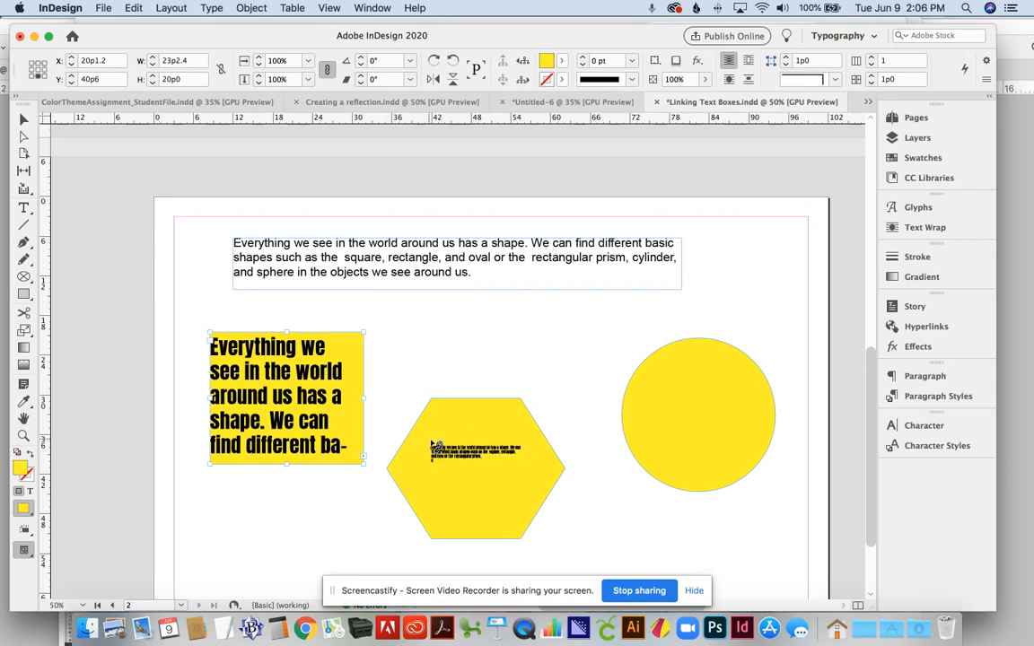
click(436, 453)
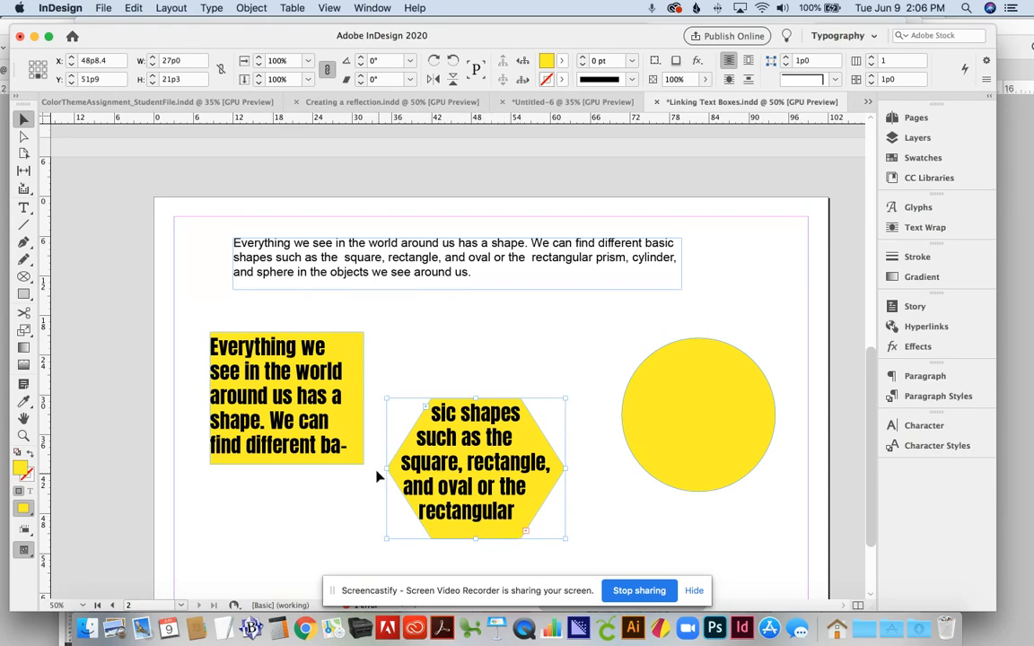
triple_click(336, 433)
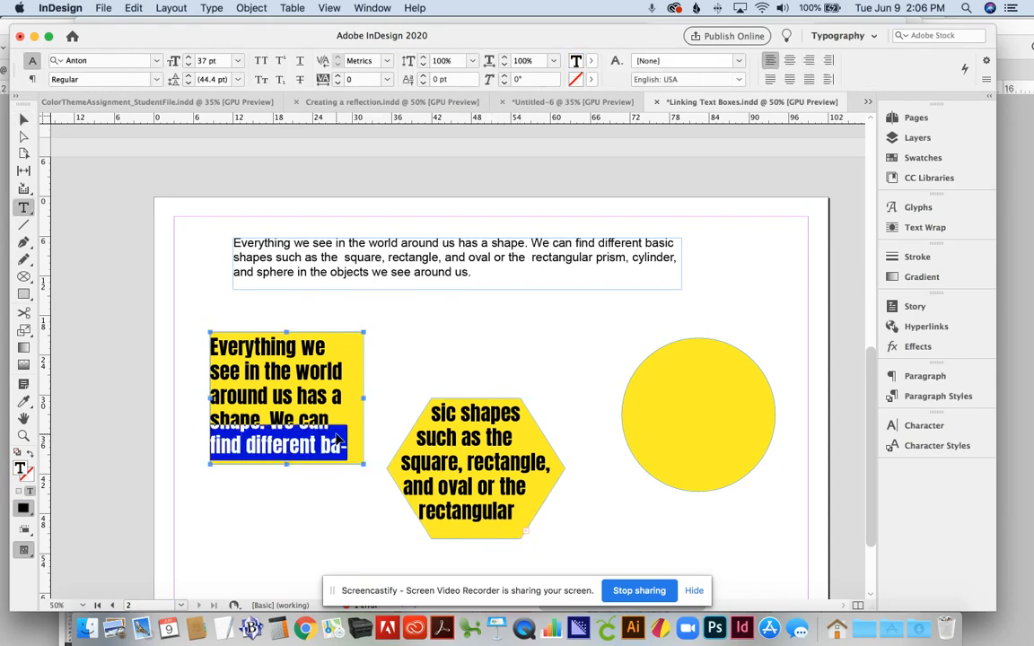
key(super+a)
click(221, 60)
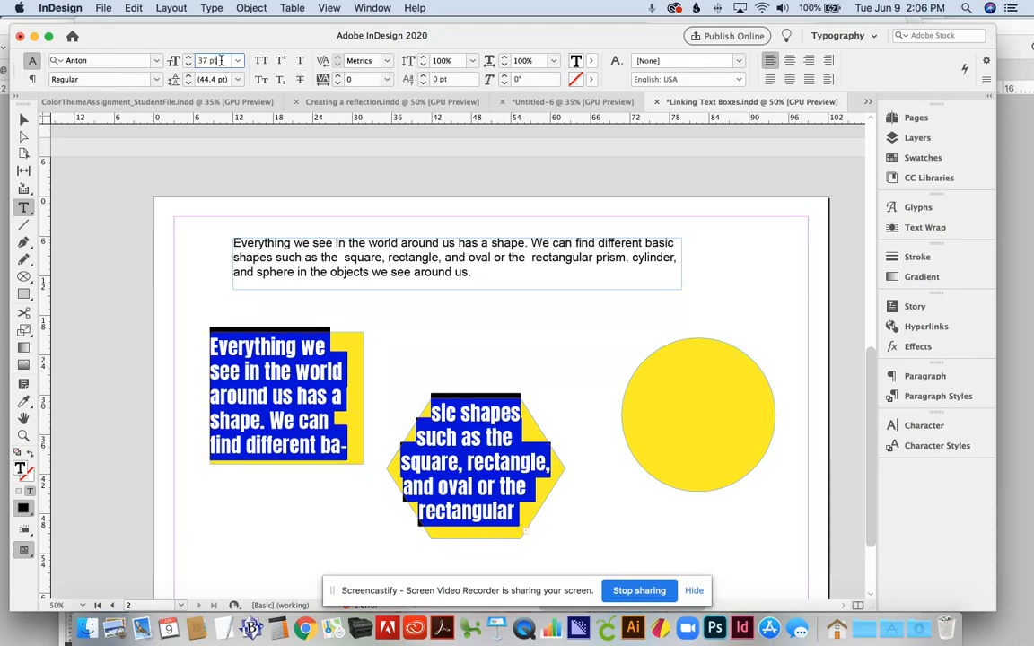
key(Down)
key(Down)
key(Down)
key(Down)
key(Down)
key(Down)
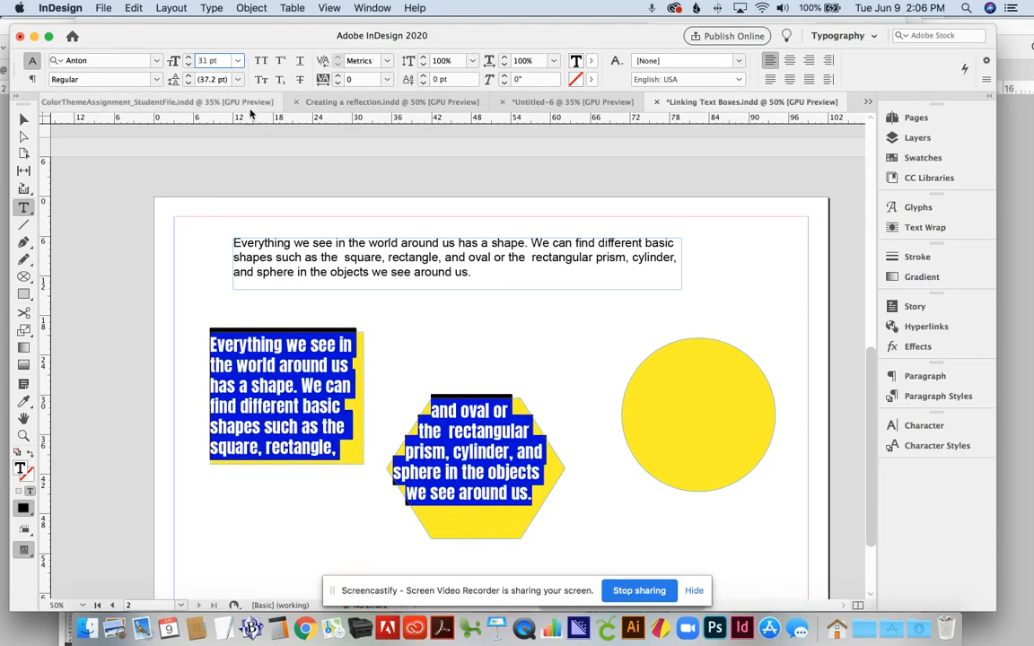
key(Up)
key(Up)
key(Up)
key(Up)
key(Up)
key(Up)
key(Up)
key(Up)
key(Up)
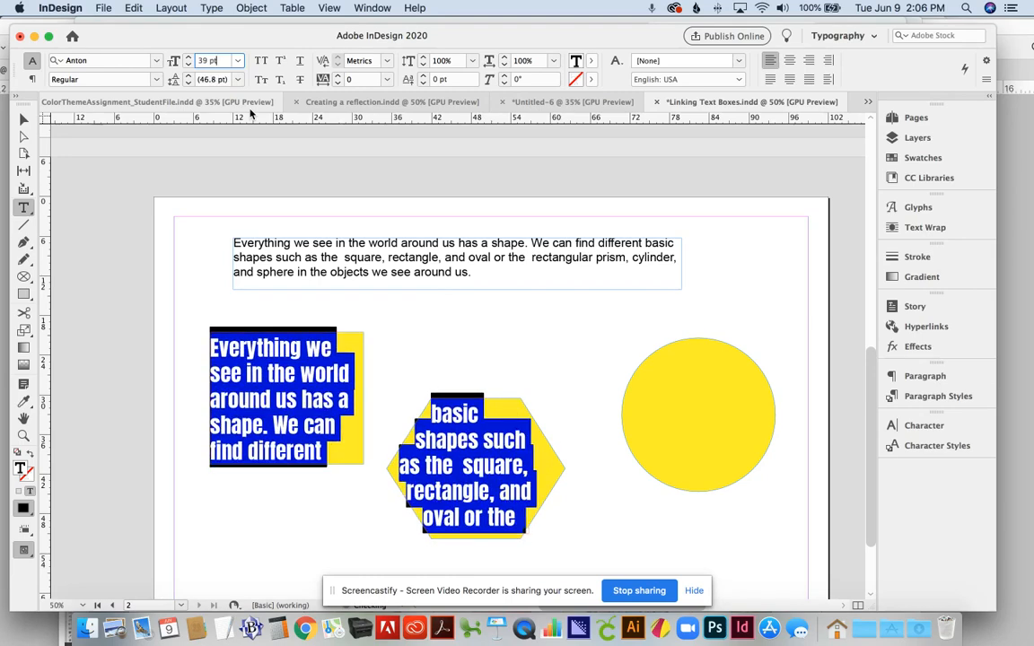
Step: Select the hexagon text frame and load its overflow text for threading
click(24, 121)
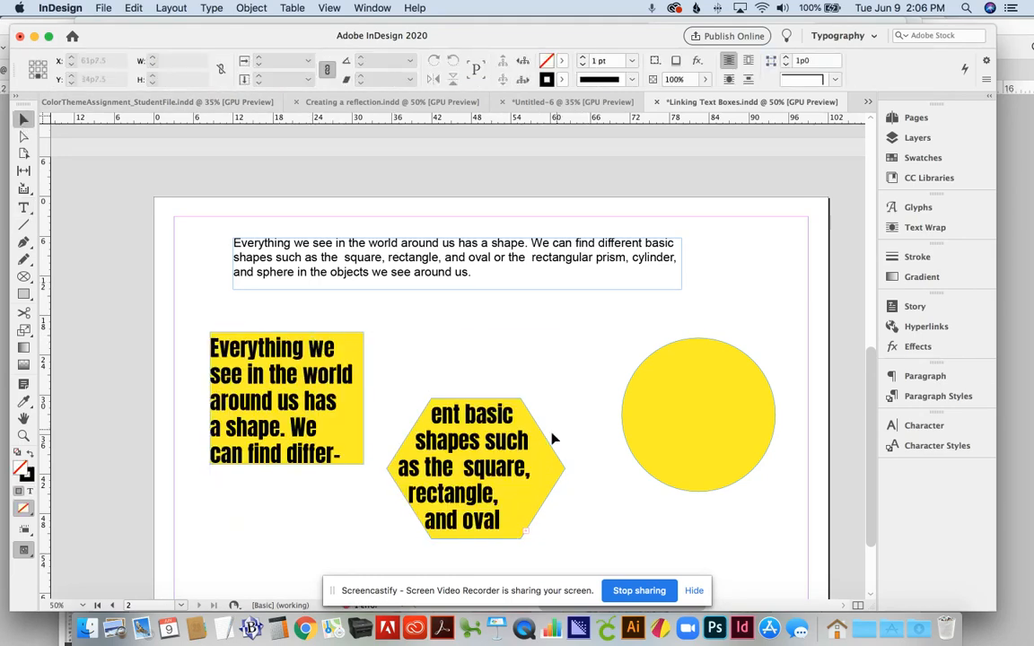
click(531, 533)
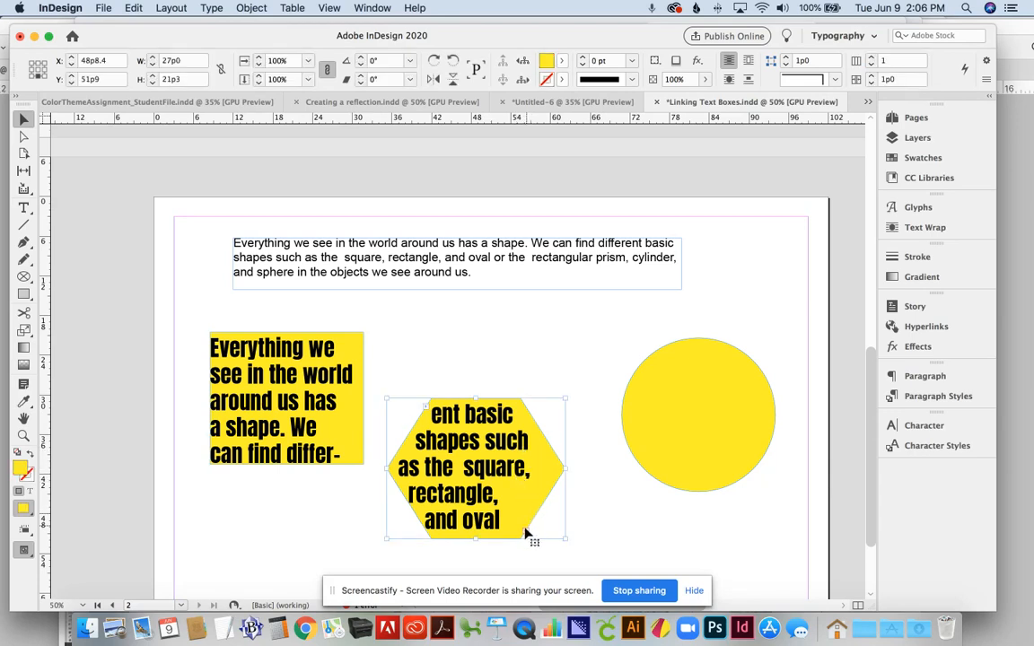
click(526, 533)
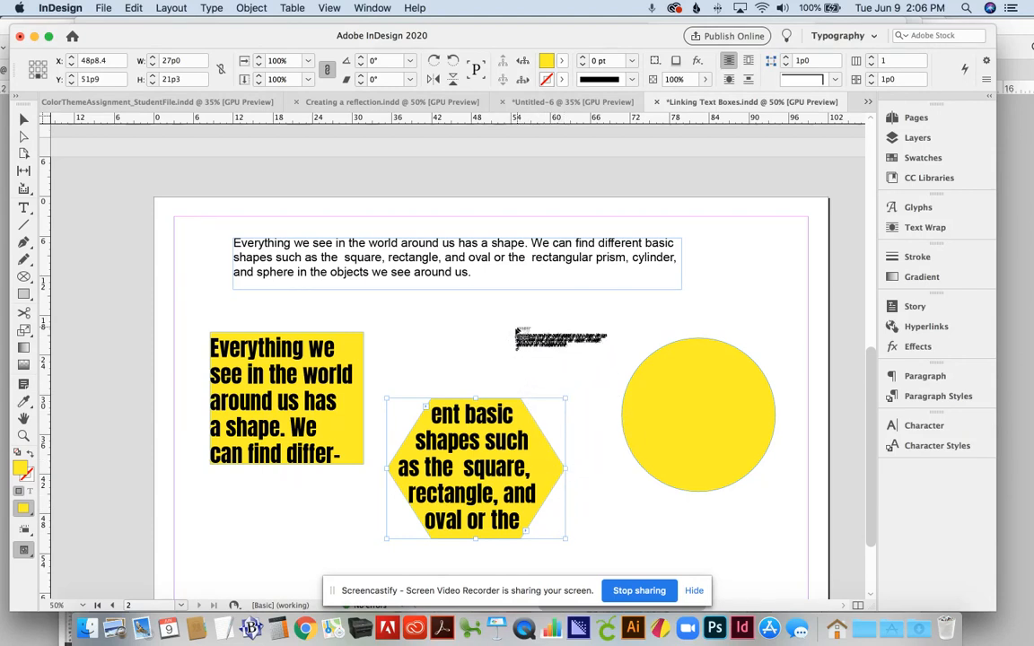
Step: Flow the hexagon's remaining text into the yellow circle and select all linked text
click(683, 364)
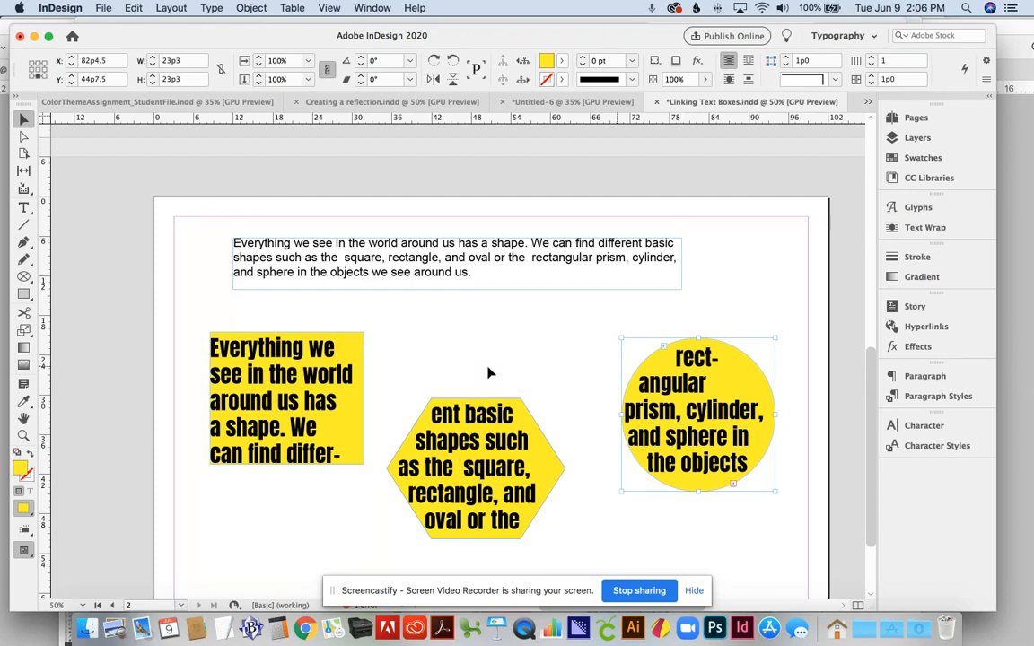
click(24, 208)
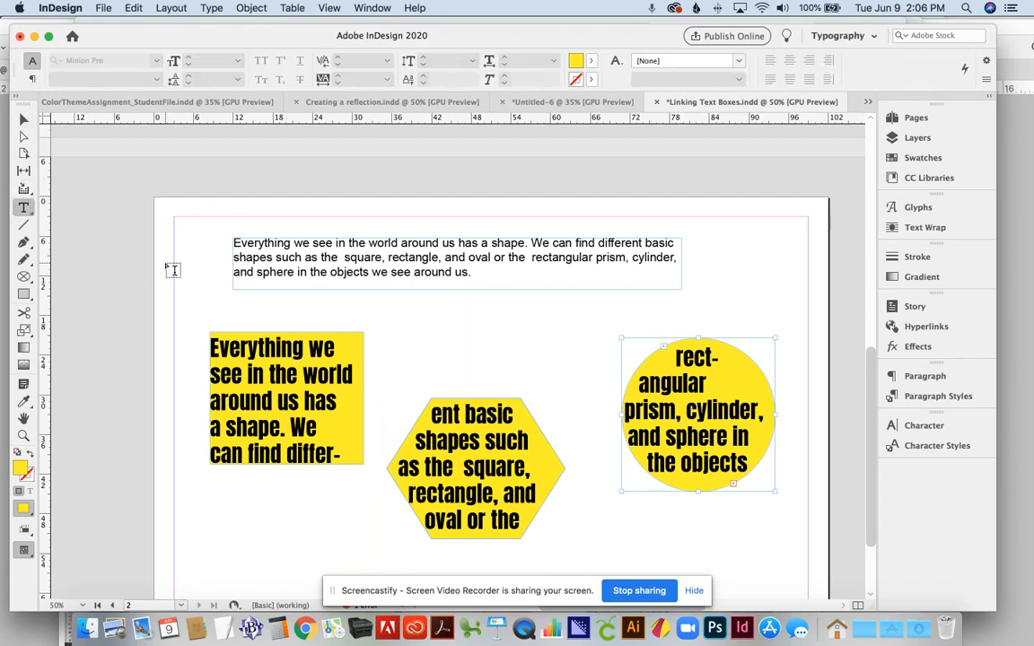
click(468, 418)
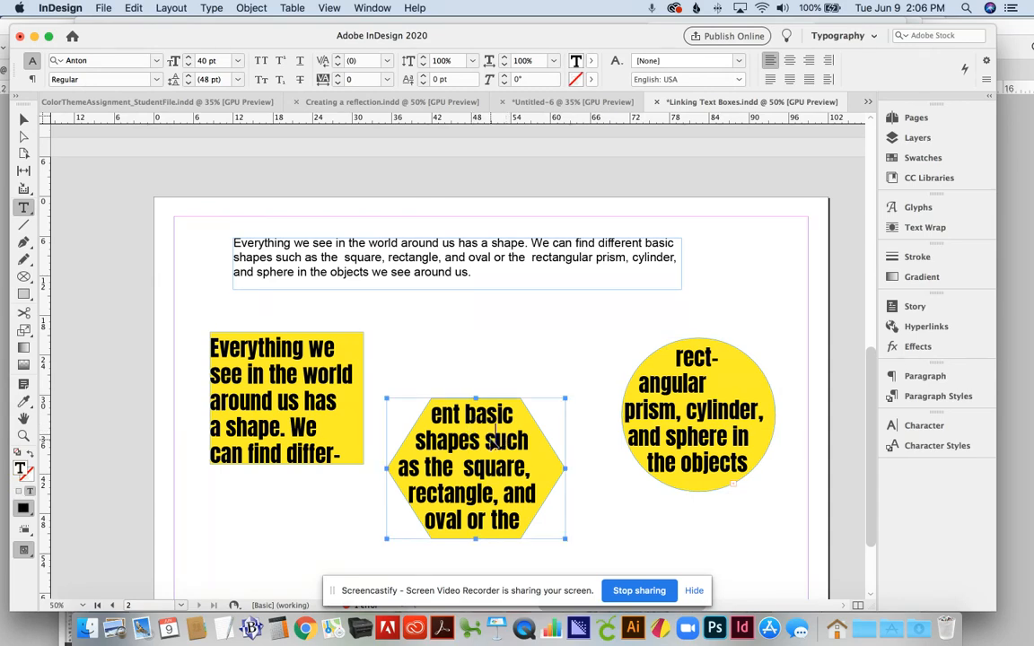
key(super+a)
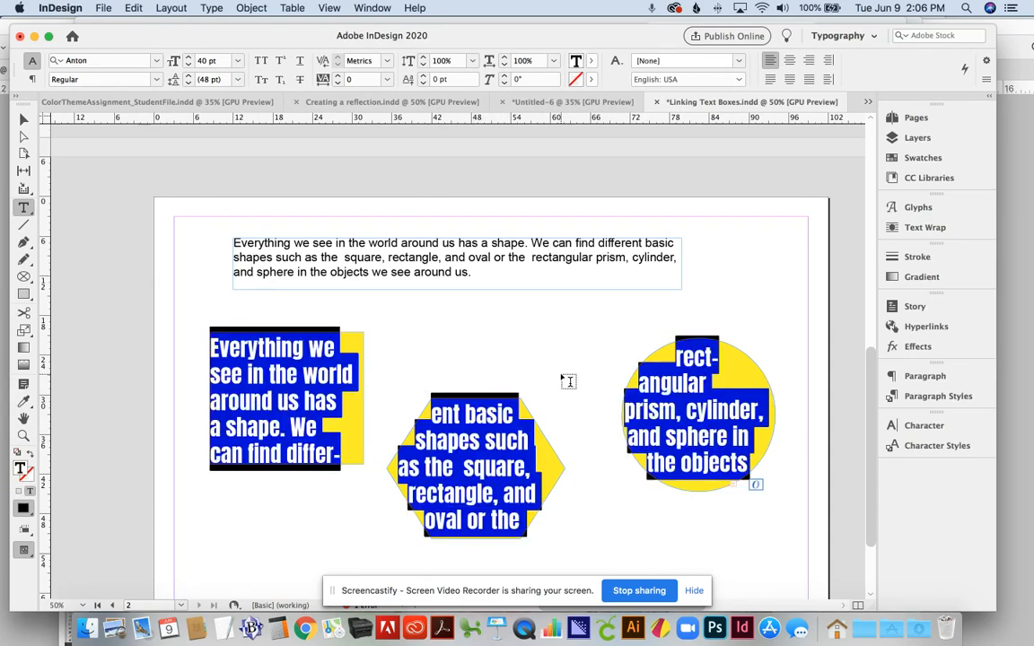
Step: Reduce all the linked Anton text across the three frames to 37 pt
click(698, 404)
key(super+a)
click(212, 60)
key(Down)
key(Down)
key(Down)
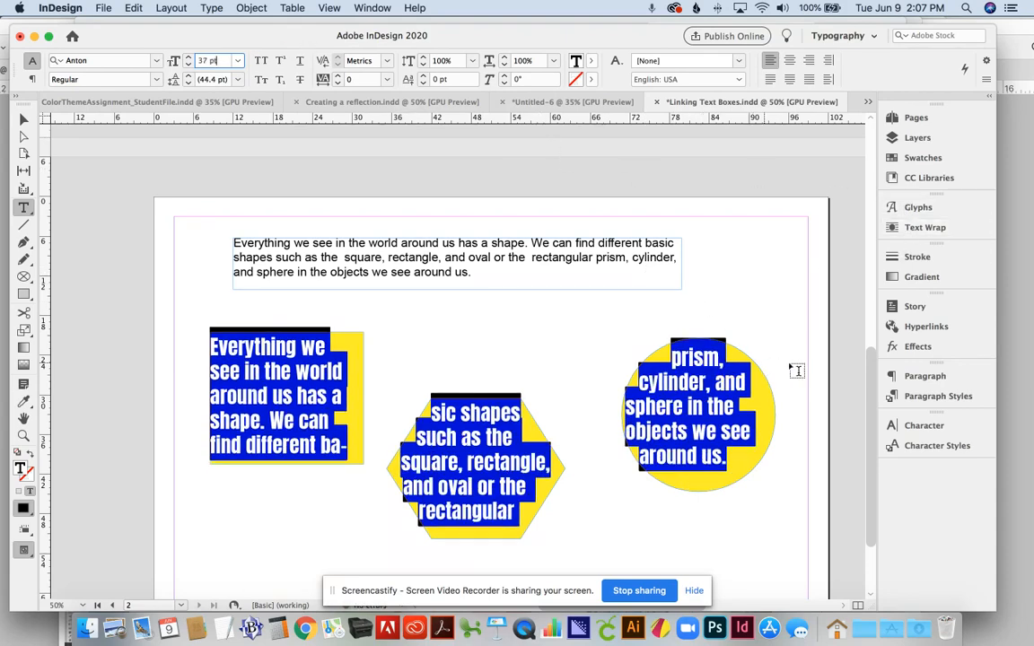
Step: Center-align the threaded text in the square, hexagon and circle
click(921, 376)
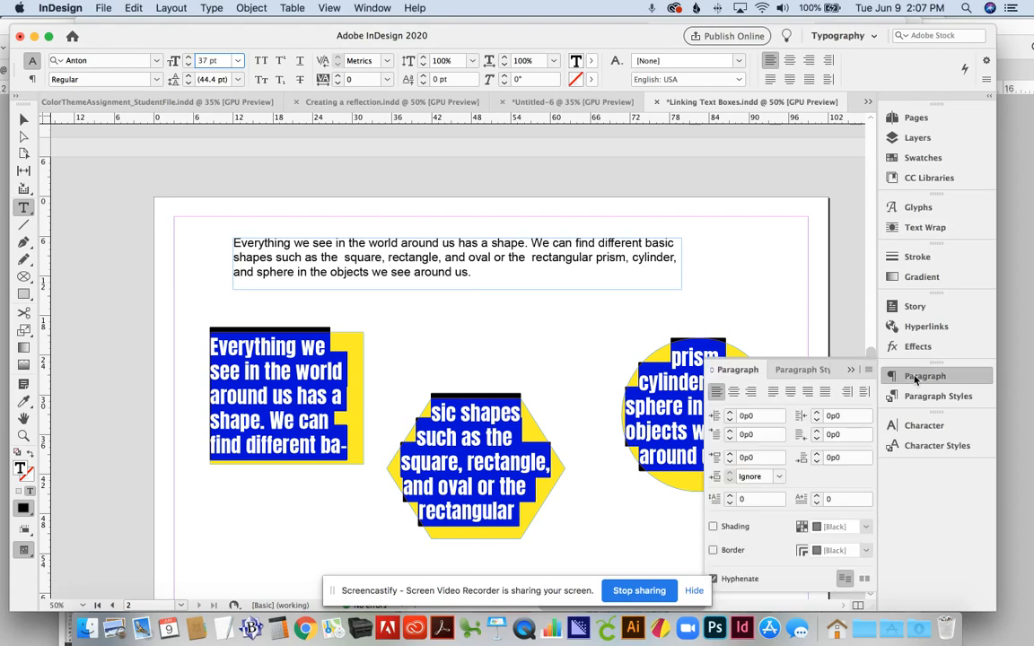
click(734, 393)
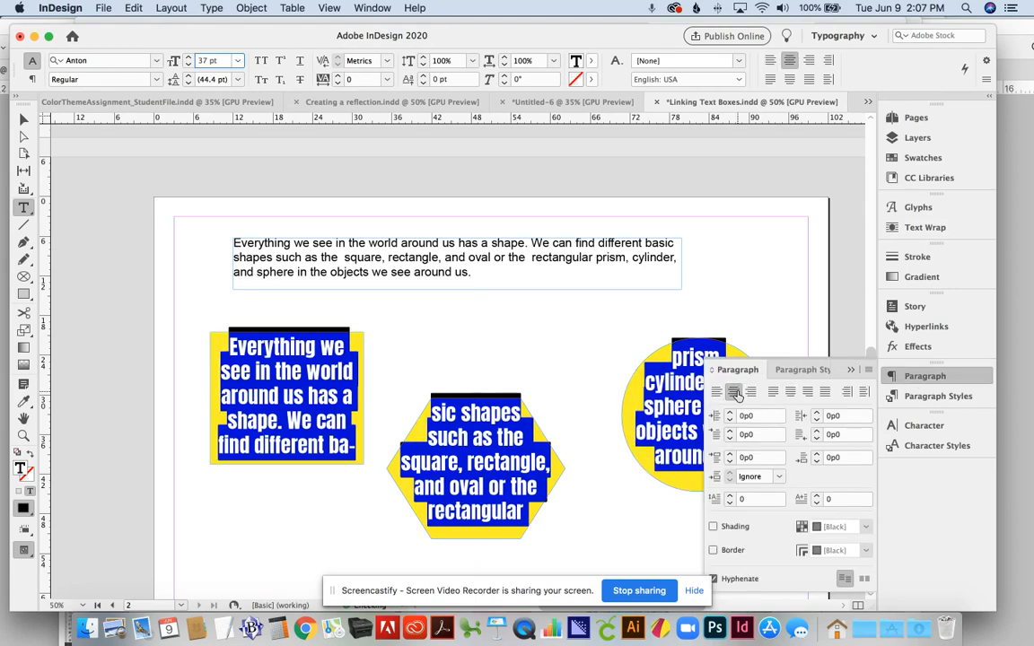
click(850, 370)
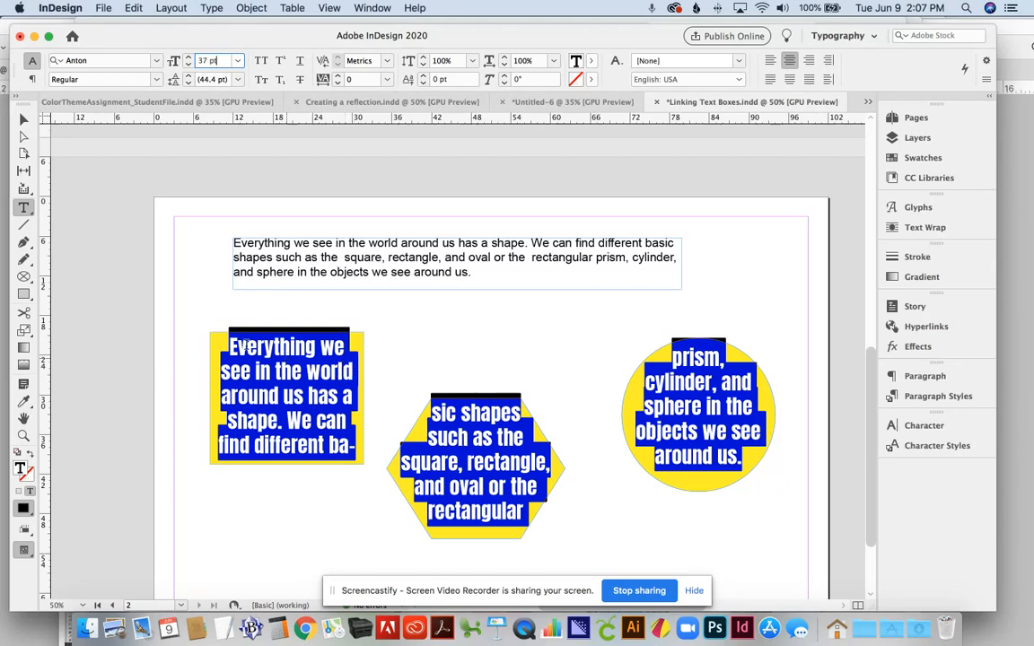
Step: Uncheck Hyphenate in a floating Paragraph panel, then select the square frame
click(925, 376)
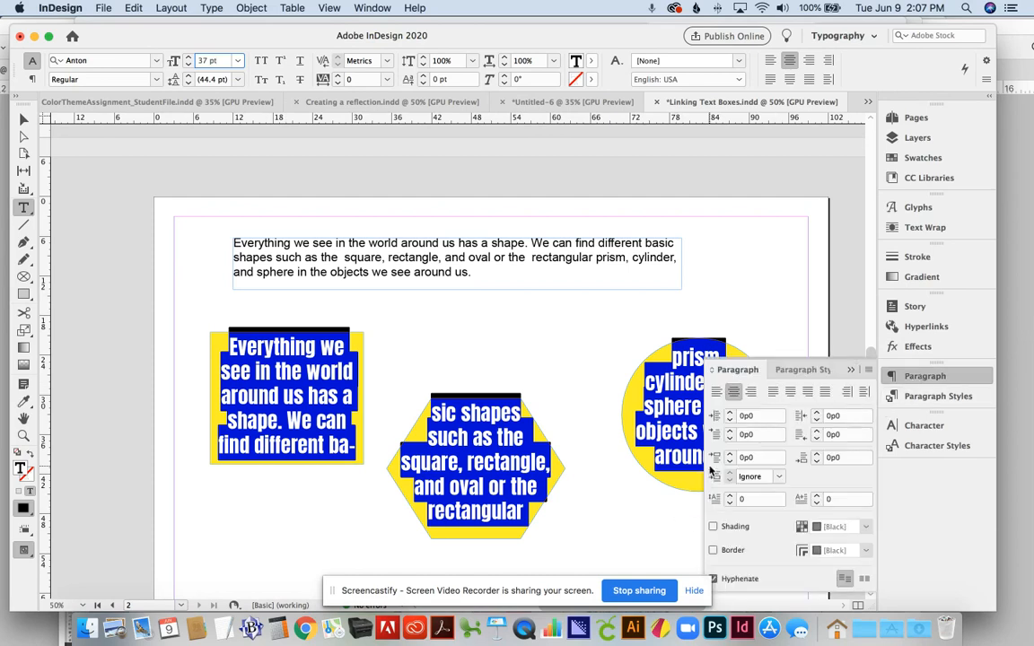
drag(750, 370, 748, 292)
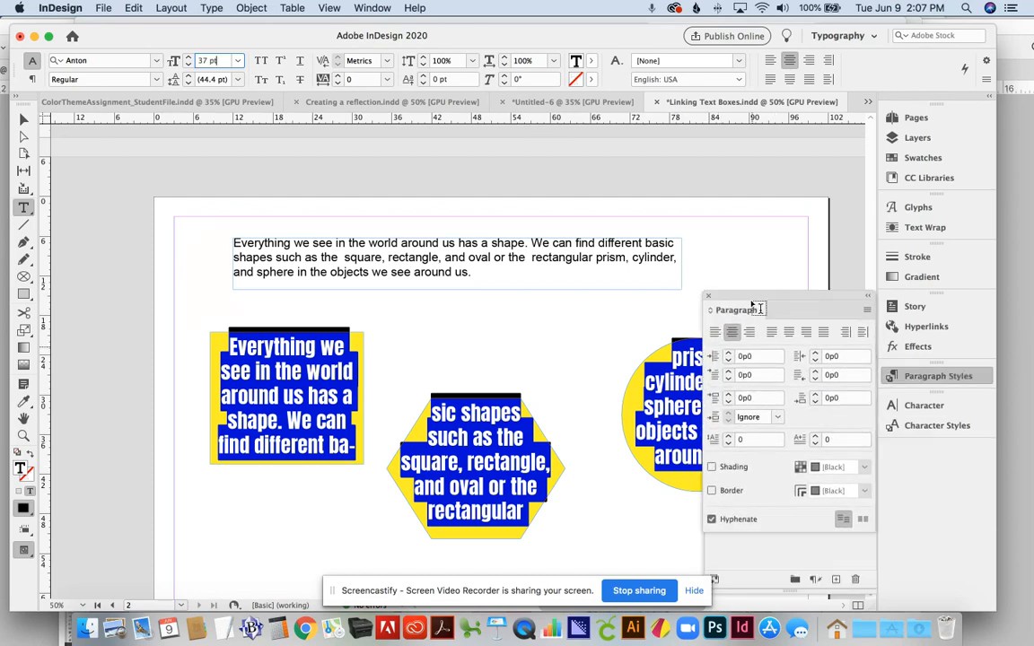
click(711, 519)
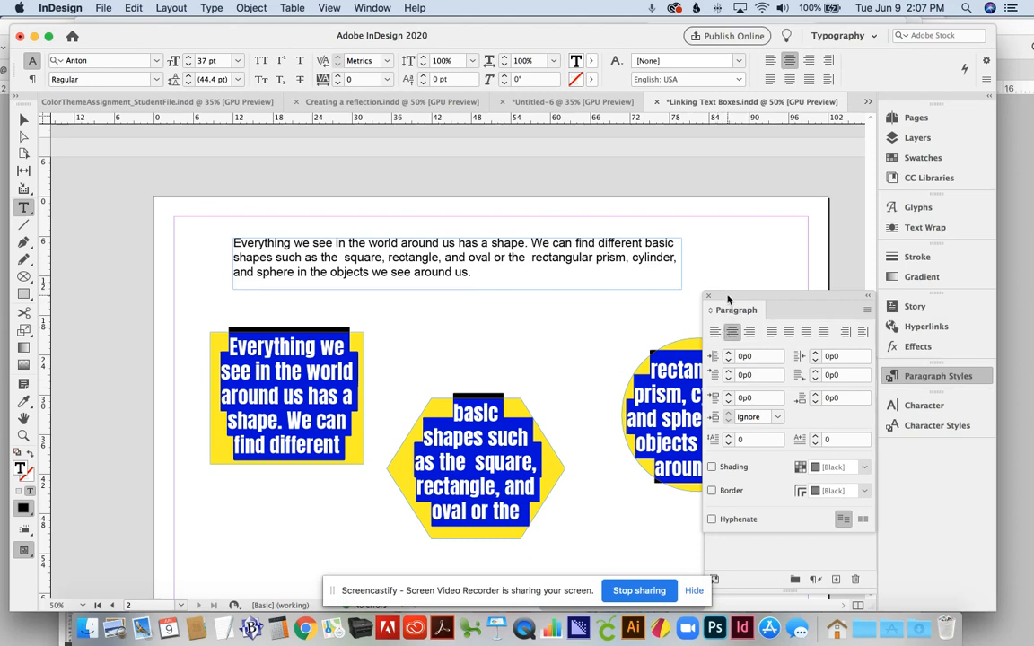
drag(728, 297, 820, 295)
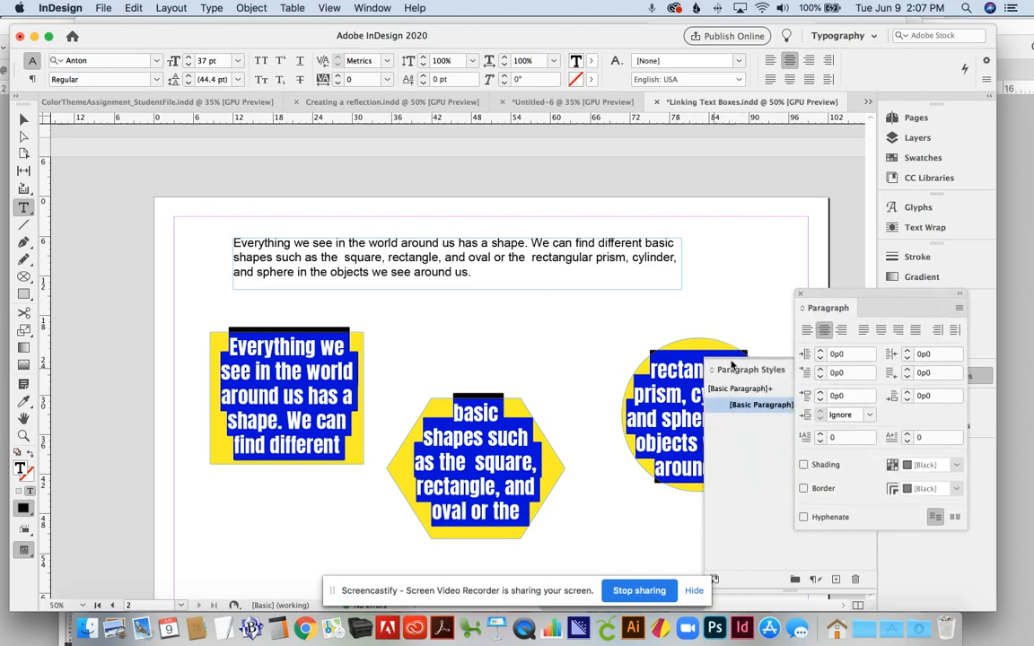
click(734, 370)
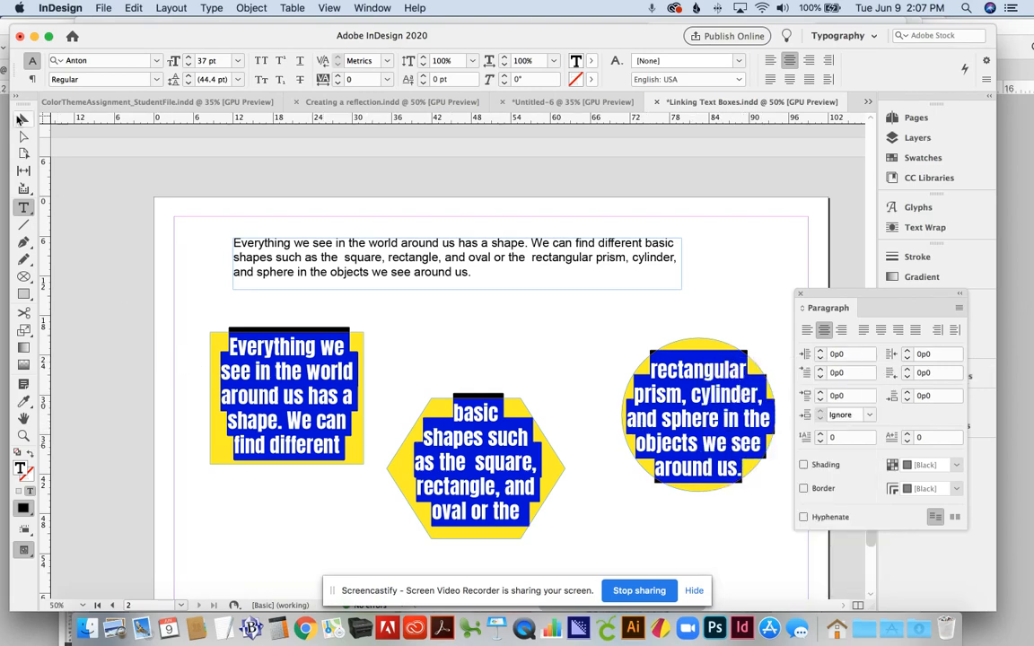
click(22, 120)
click(226, 375)
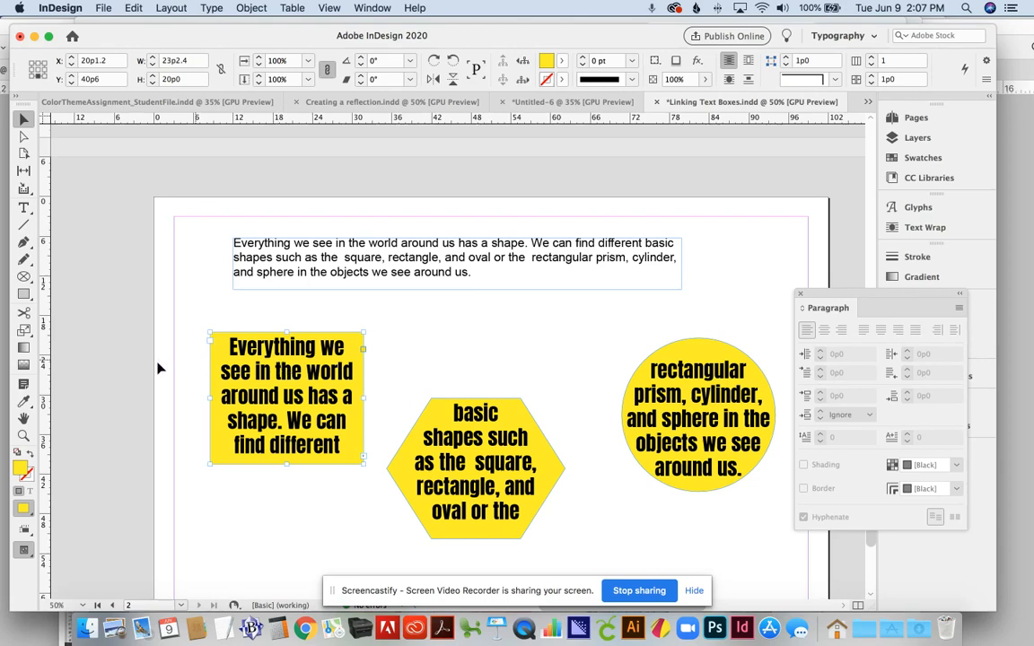
Step: In the square's Text Frame Options, raise all inset spacing values to 1p5
click(210, 7)
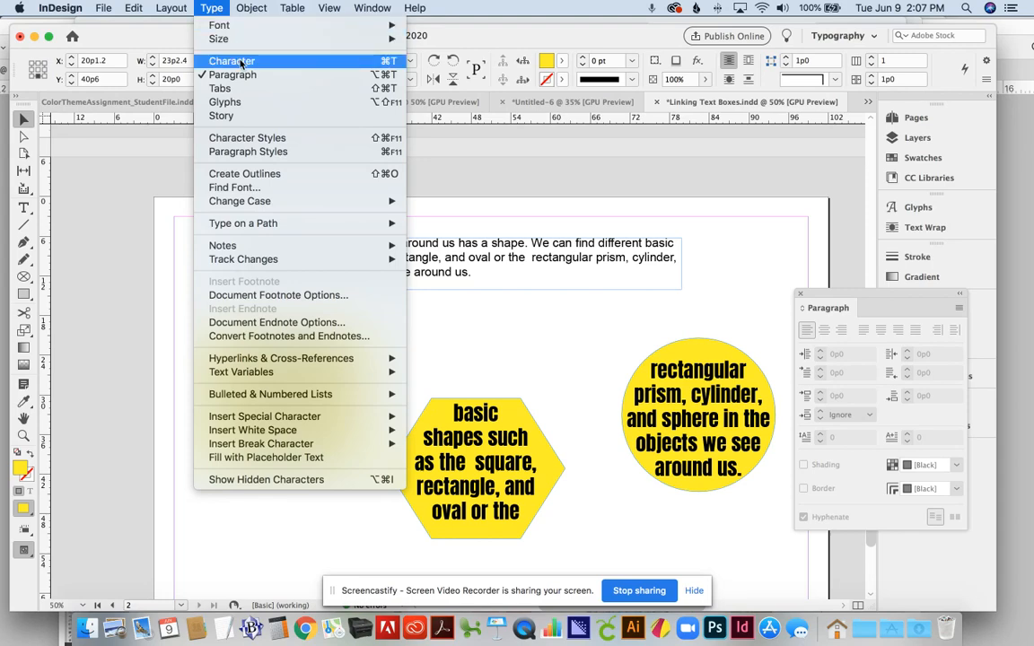
mouse_move(247, 7)
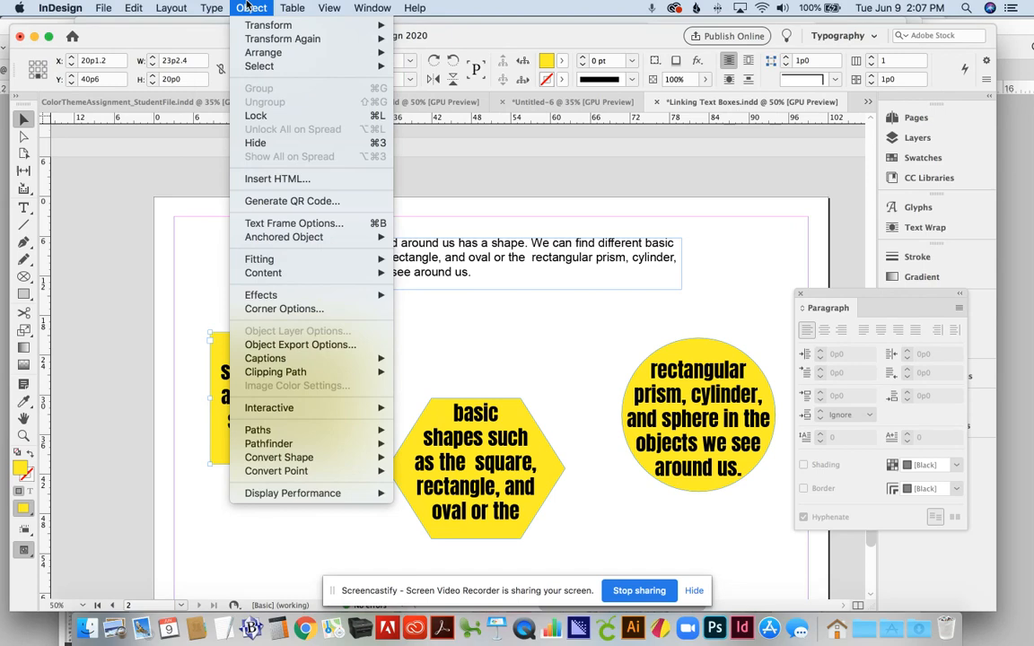
mouse_move(215, 8)
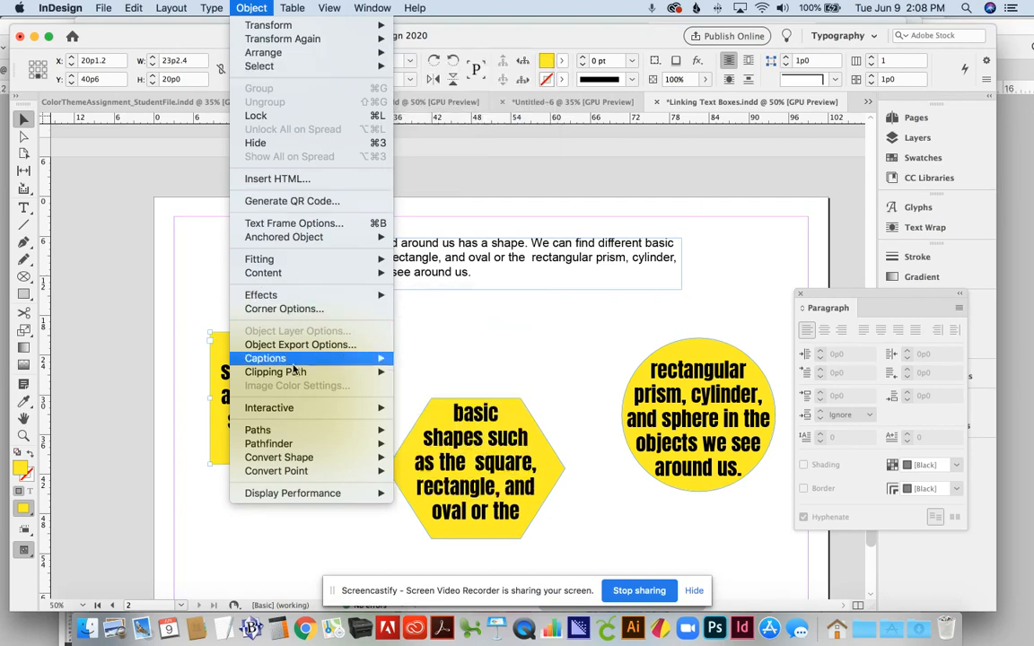
mouse_move(274, 372)
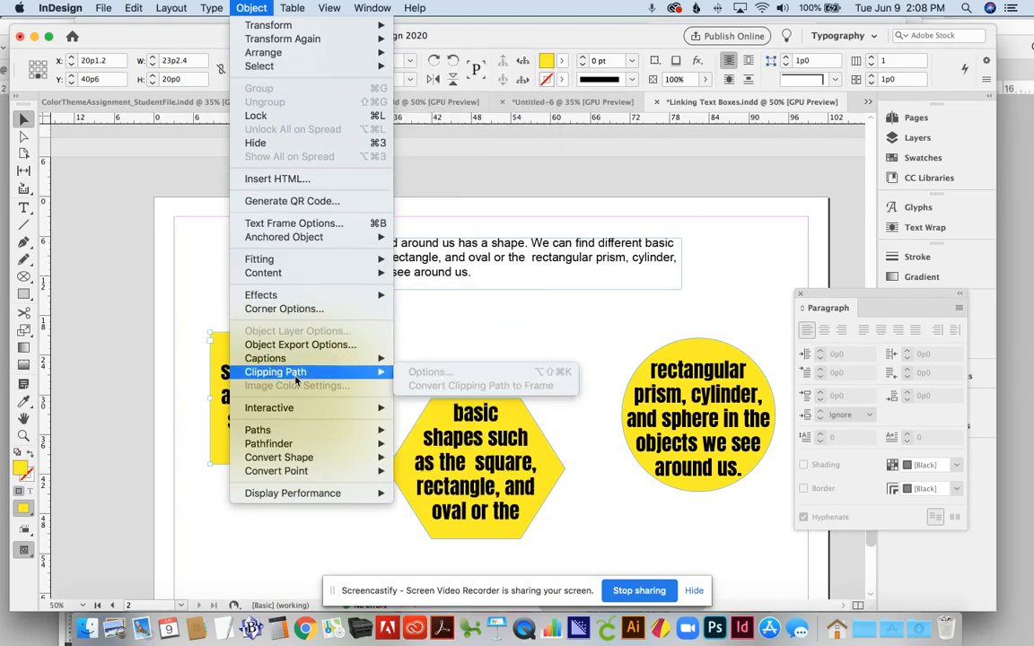
click(275, 223)
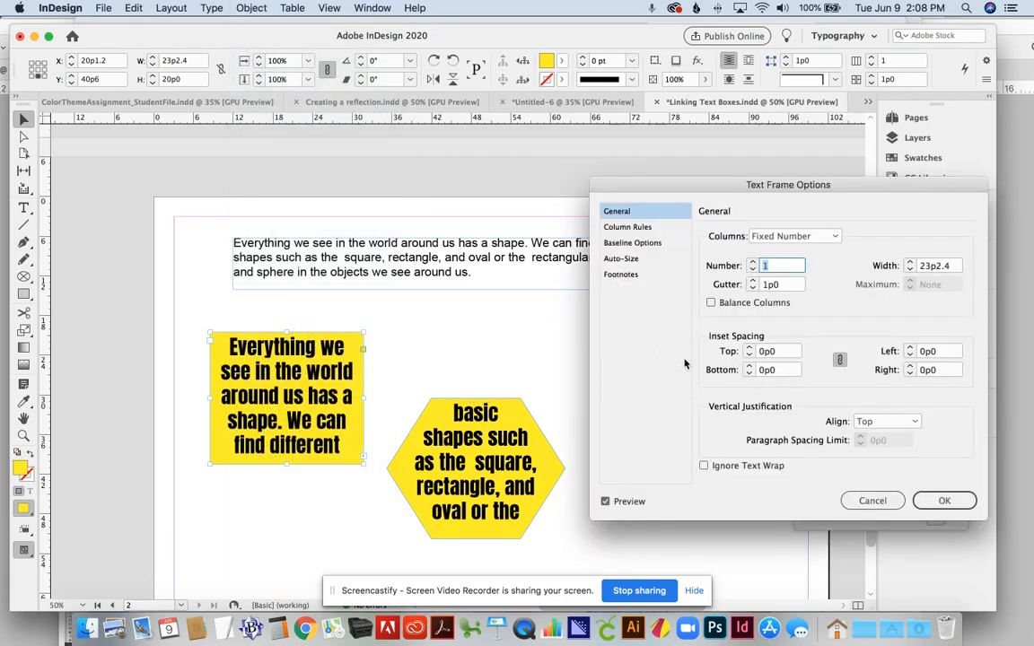
click(748, 350)
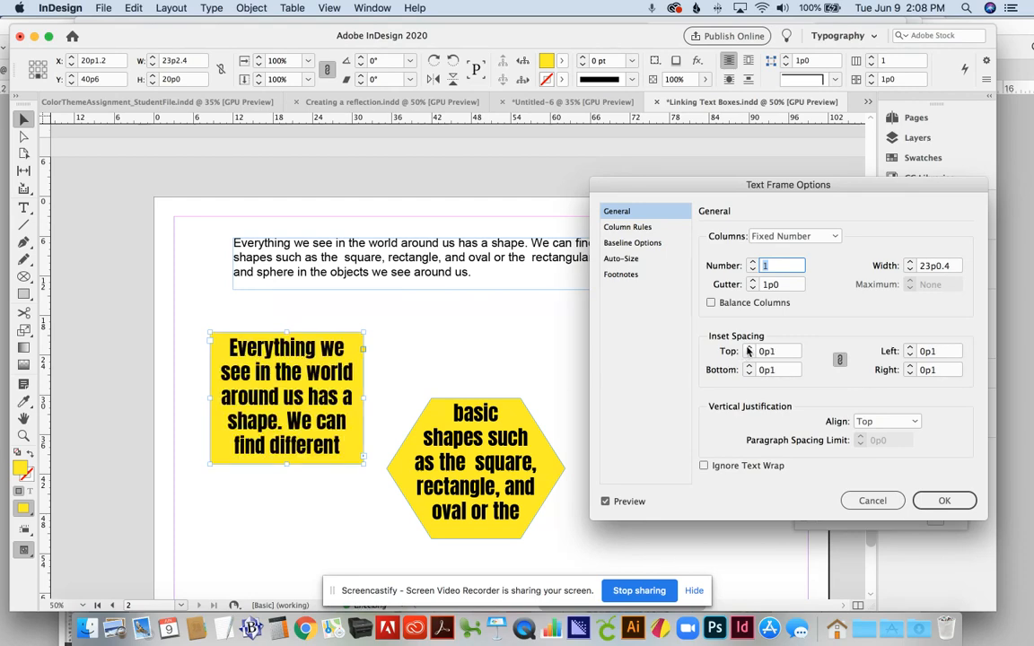
click(747, 350)
click(748, 350)
click(747, 350)
click(747, 349)
click(747, 350)
click(747, 350)
click(748, 350)
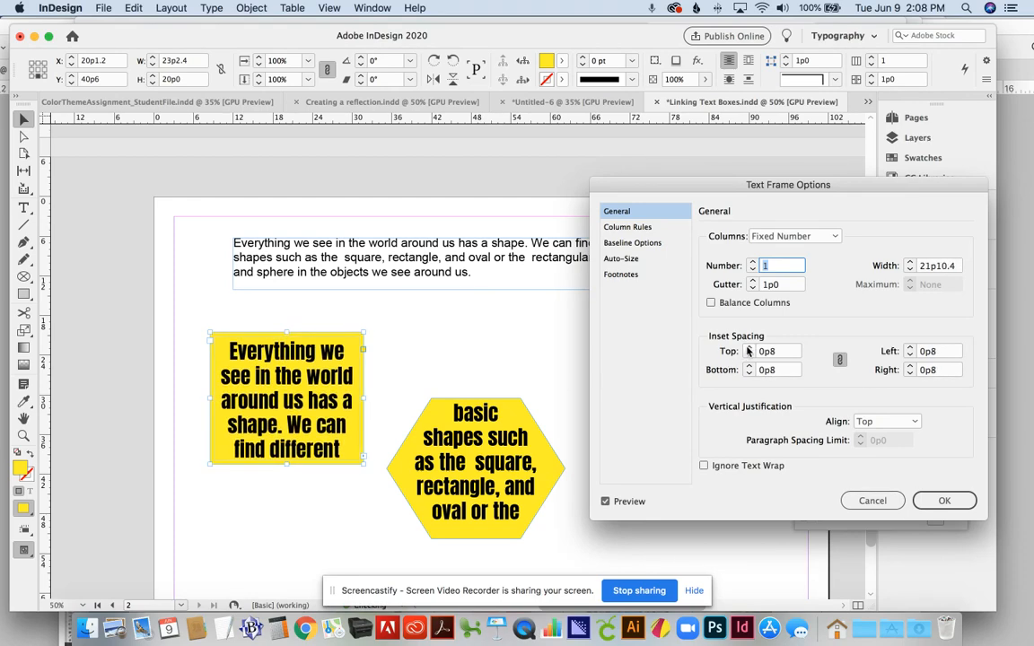
click(747, 350)
click(747, 350)
click(748, 350)
click(747, 350)
click(748, 350)
click(748, 350)
click(748, 350)
click(747, 350)
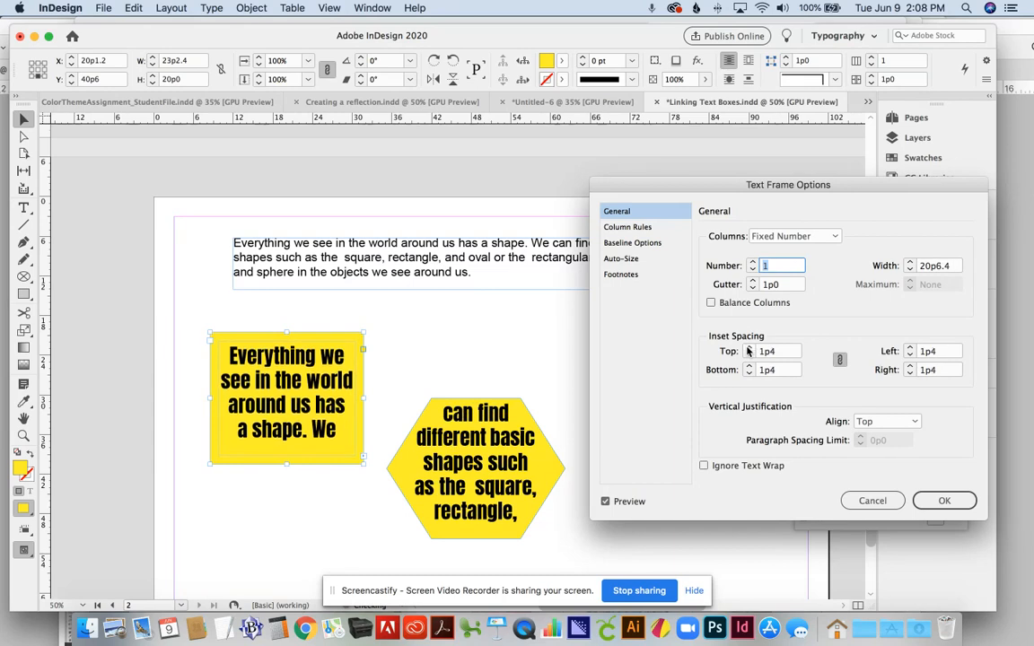
click(747, 350)
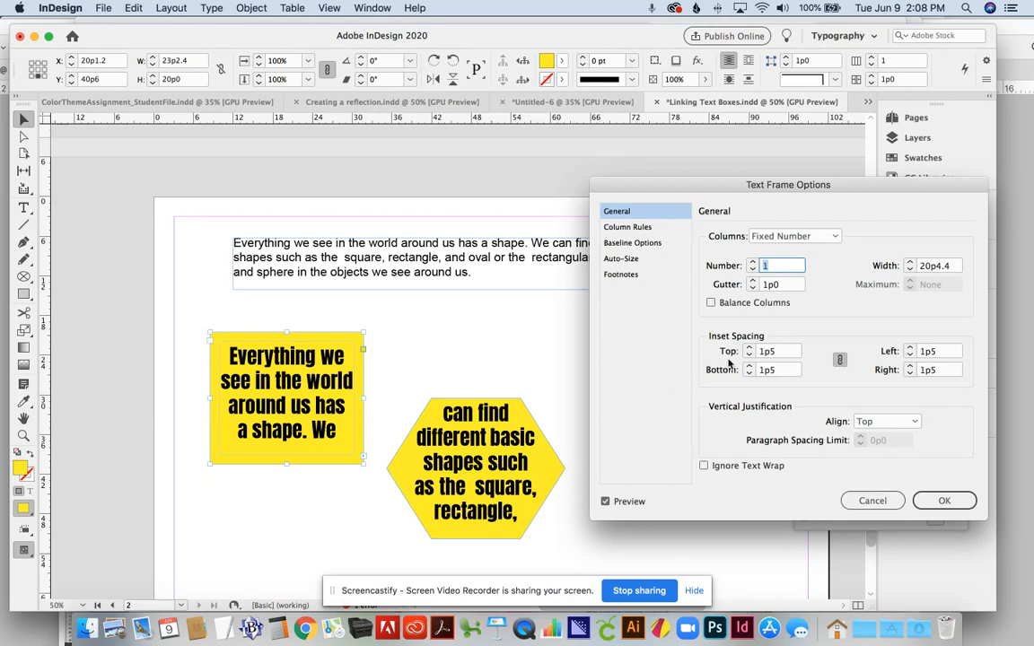
Step: Unlink the insets, lower the bottom inset to 0p9, and apply
click(839, 361)
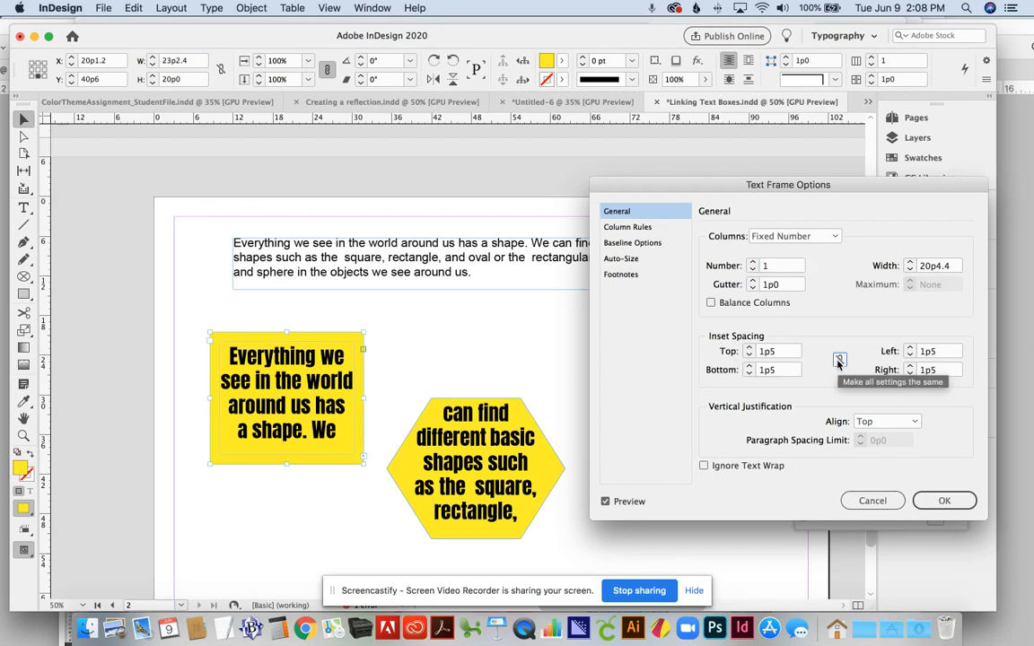
click(747, 374)
click(748, 374)
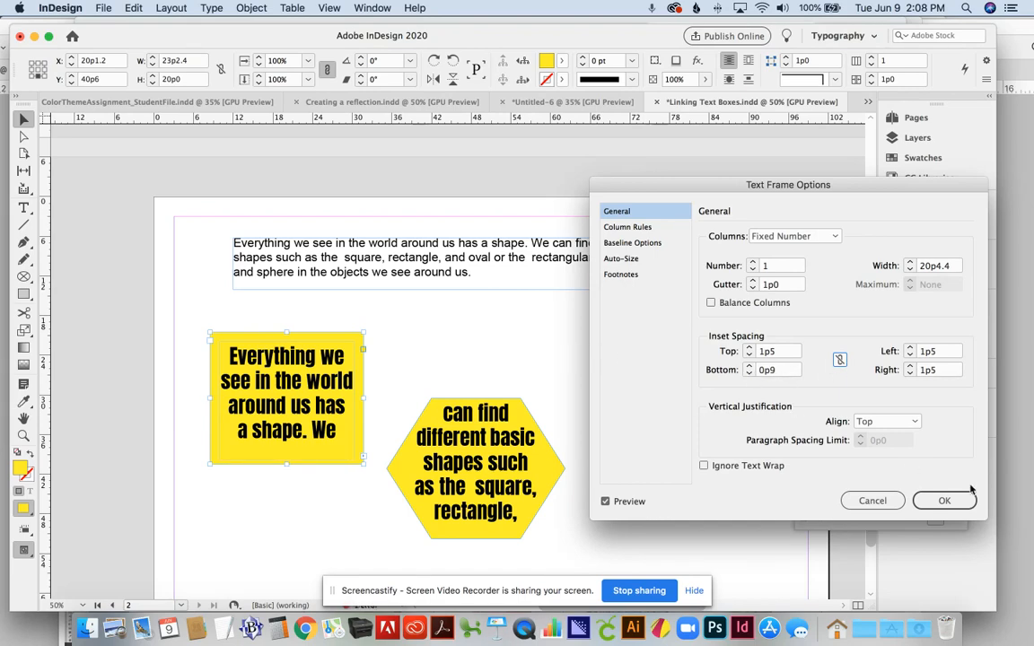
click(944, 501)
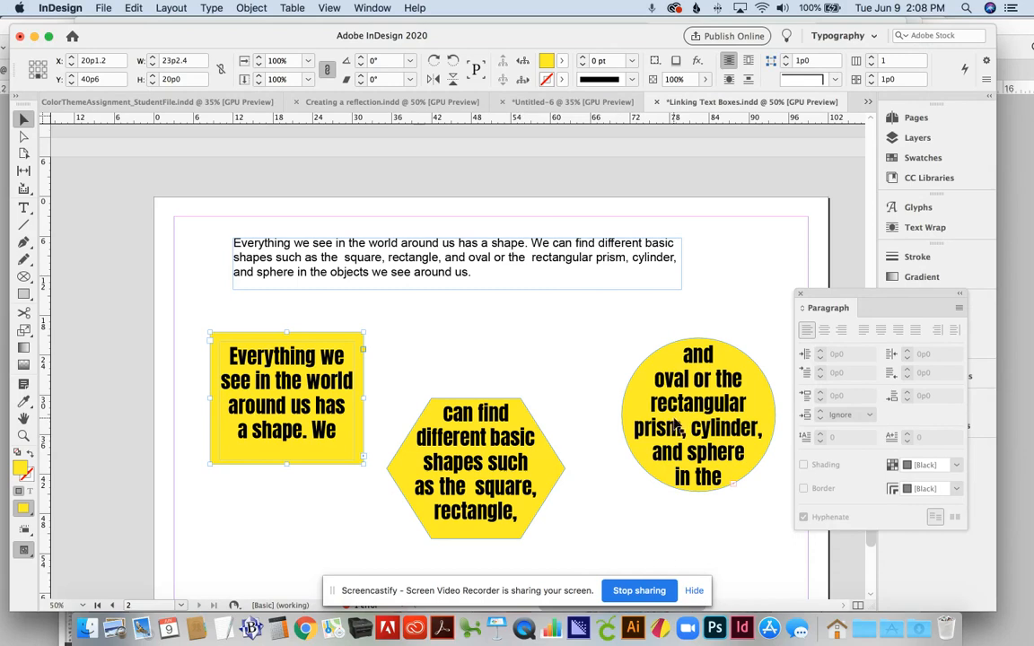
Step: Give the selected circle frame a uniform 0p4 inset in Text Frame Options
click(671, 430)
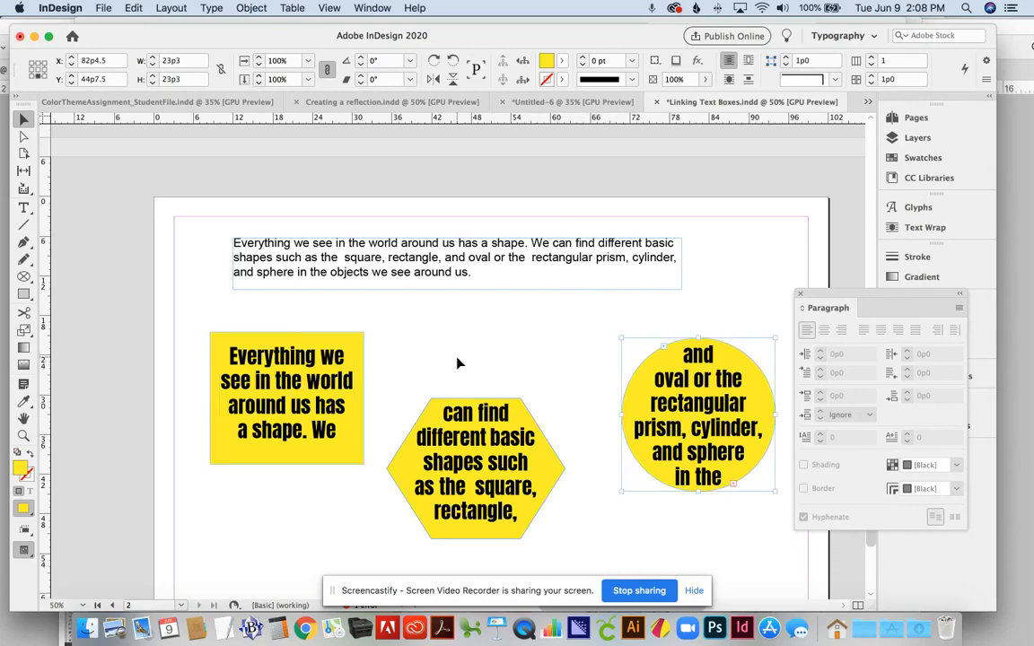
click(251, 7)
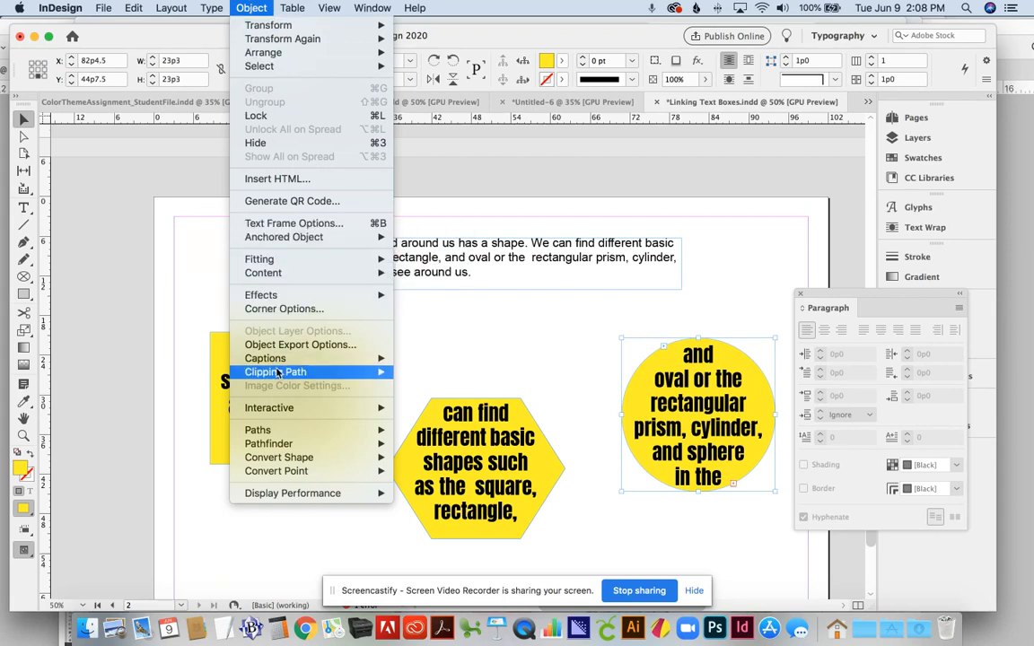
click(274, 223)
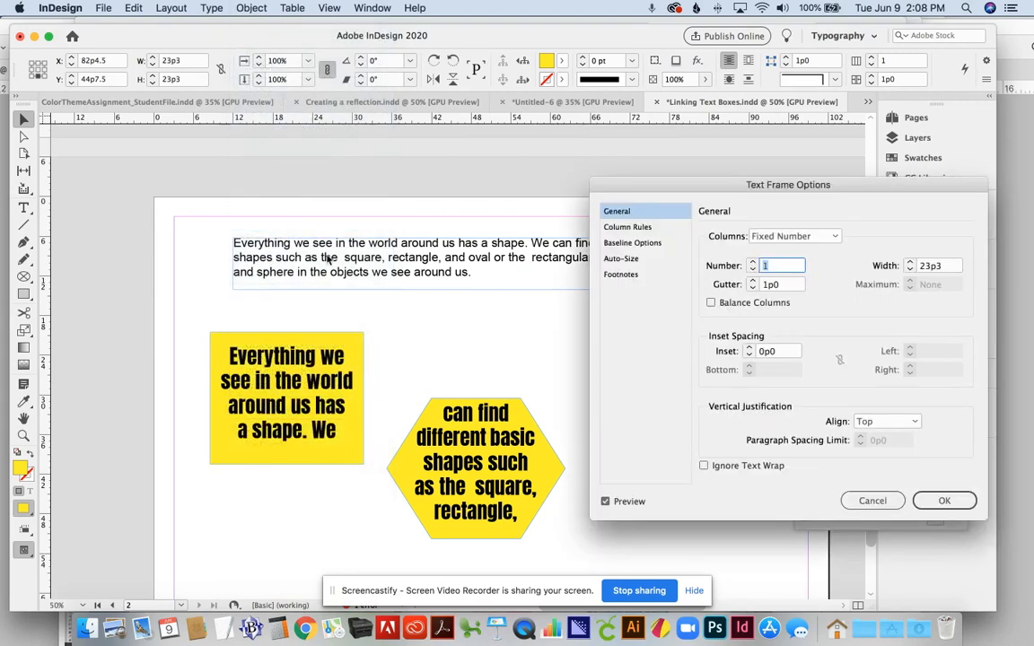
click(748, 349)
click(944, 500)
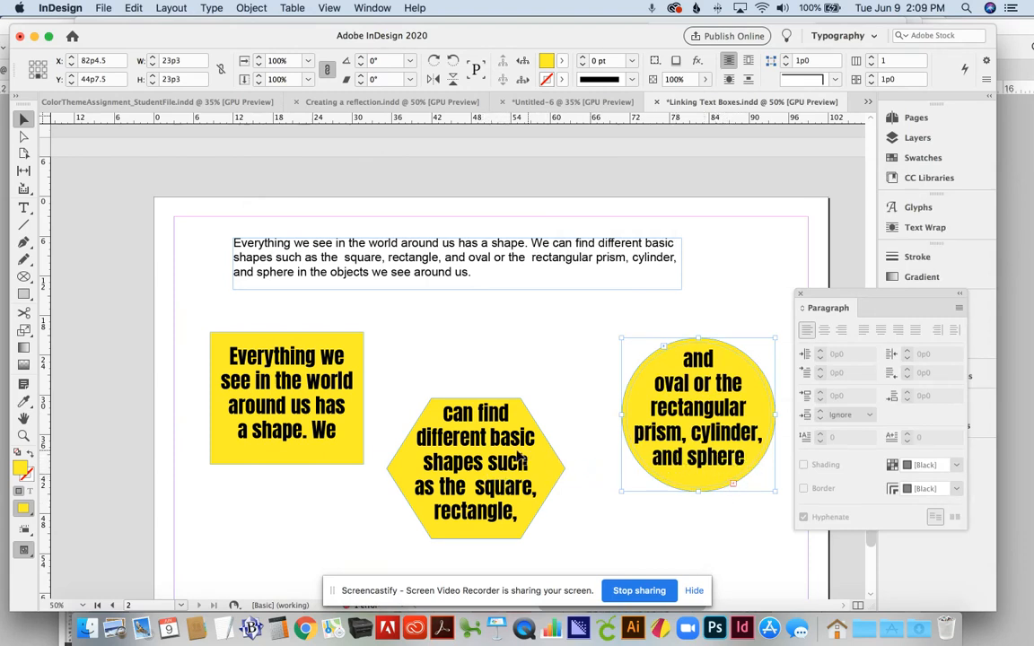
Step: Select the whole threaded story, lower it from 37 pt to 35 pt, then deselect
click(24, 206)
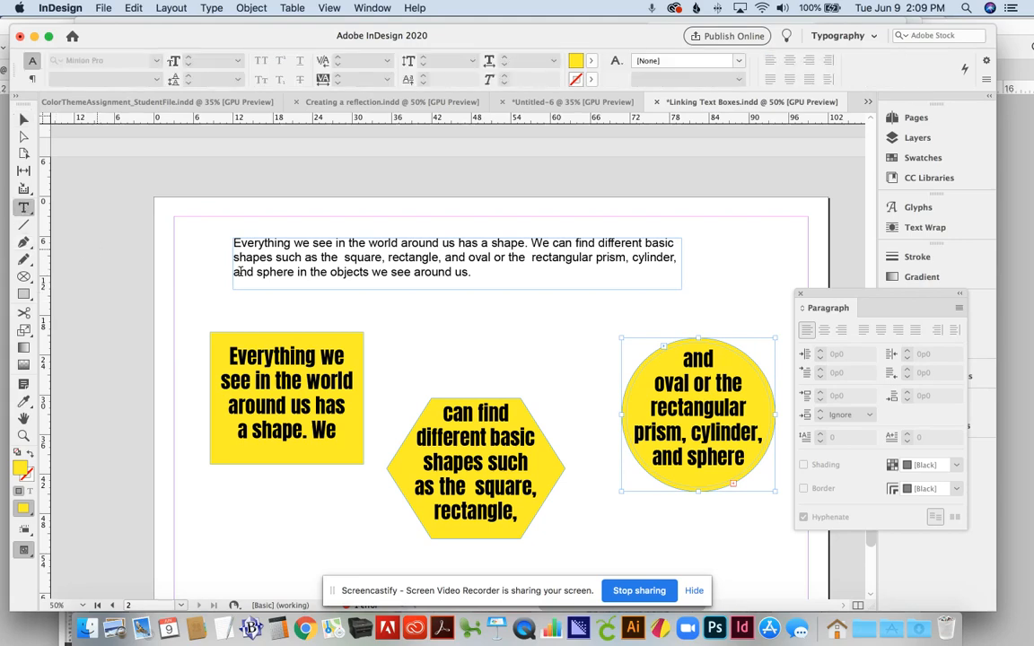
click(431, 406)
double_click(453, 461)
key(super+a)
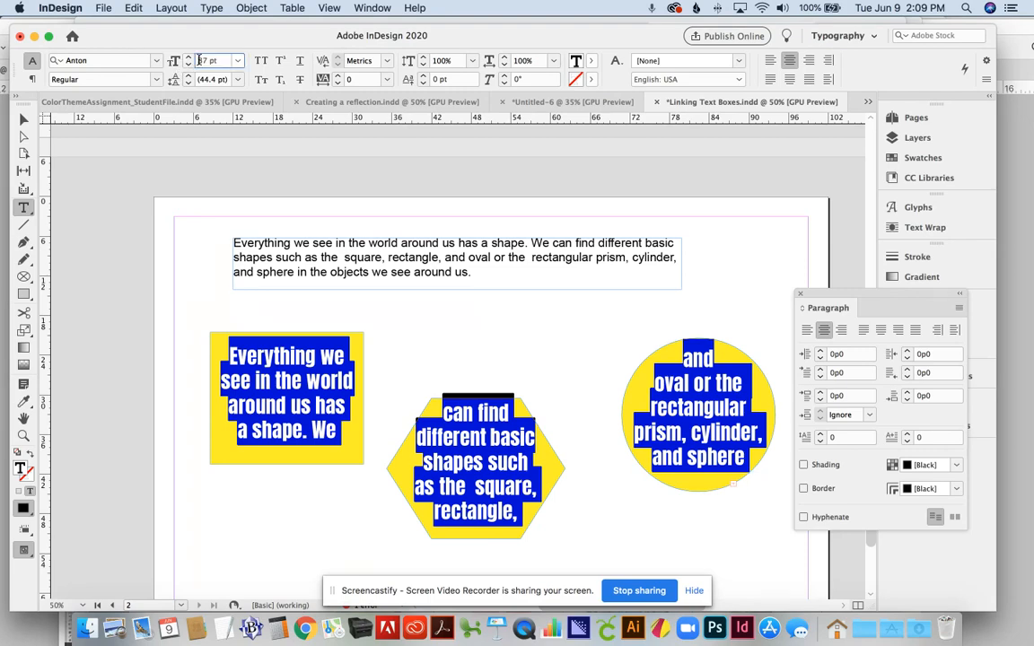
key(Down)
key(Down)
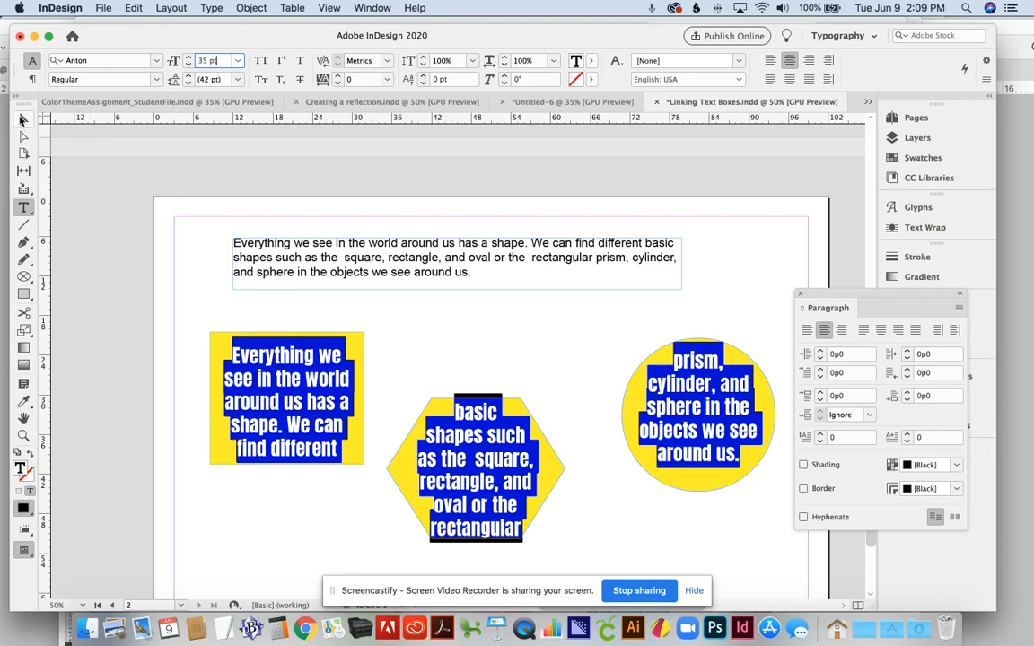
click(25, 118)
click(75, 204)
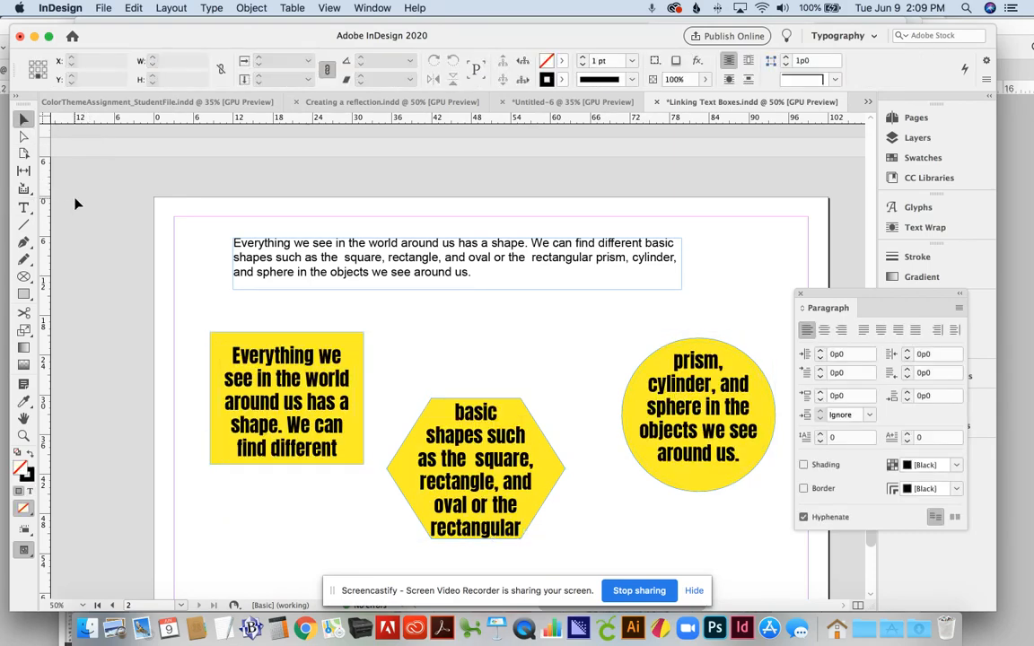